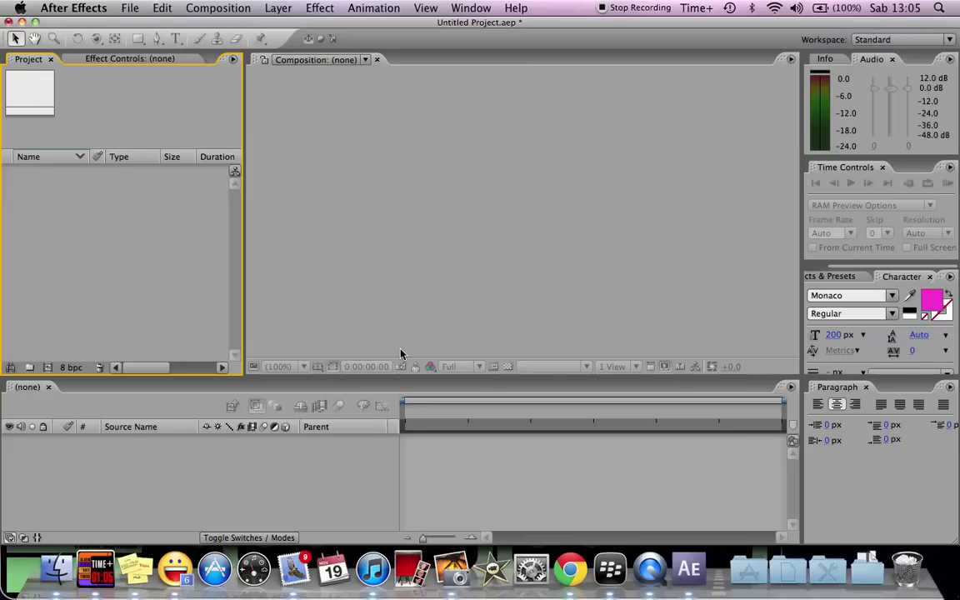
# Cycle focus between the composition viewer, project, timeline and playback control panels.
pyautogui.click(290, 224)
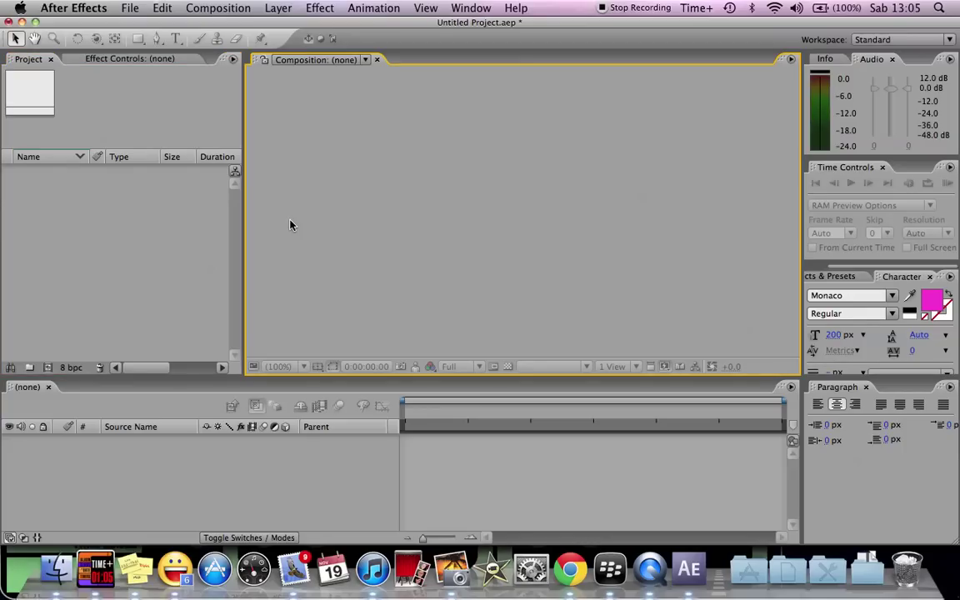
pyautogui.click(158, 229)
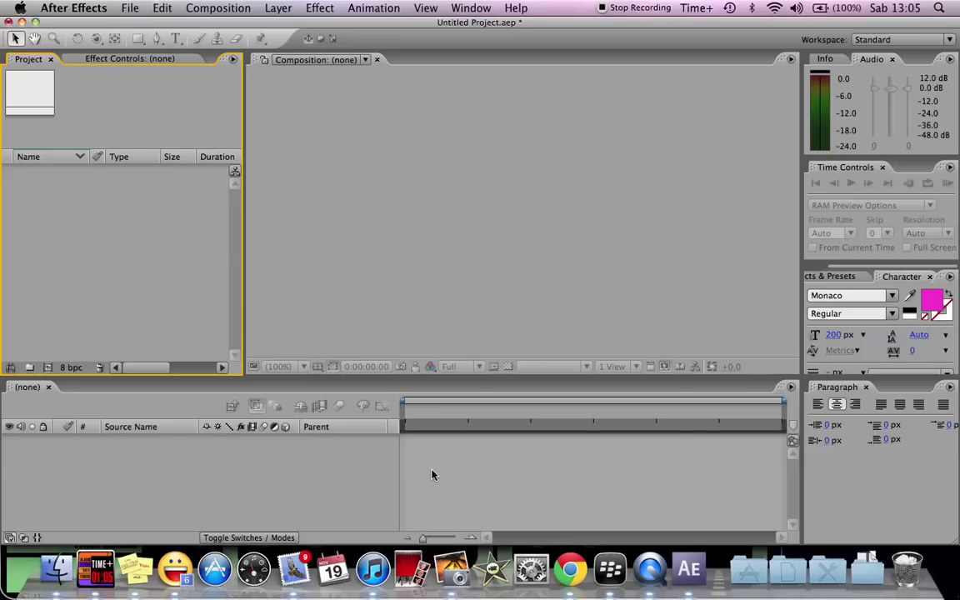
pyautogui.click(326, 296)
pyautogui.click(178, 285)
pyautogui.click(271, 500)
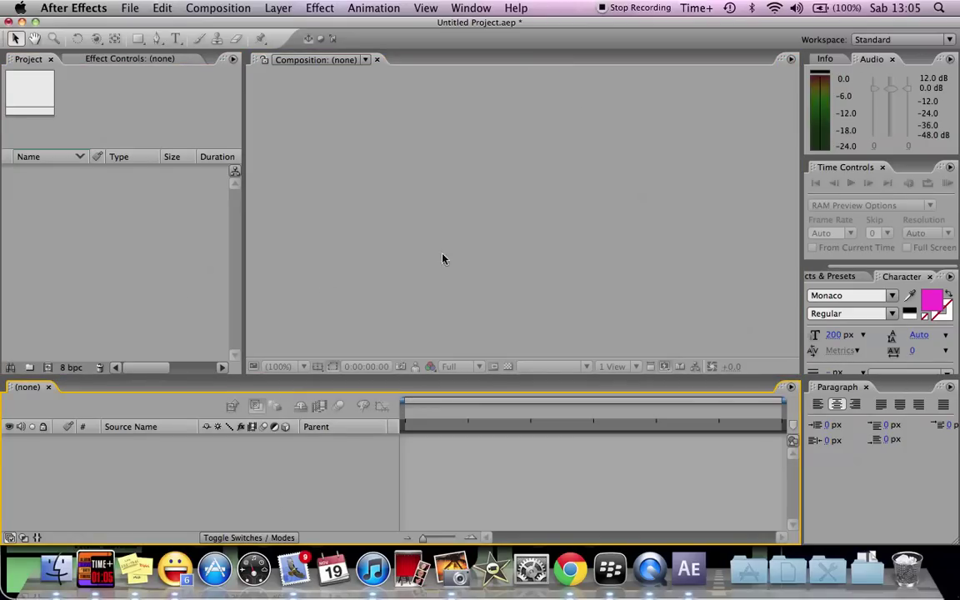
pyautogui.click(853, 170)
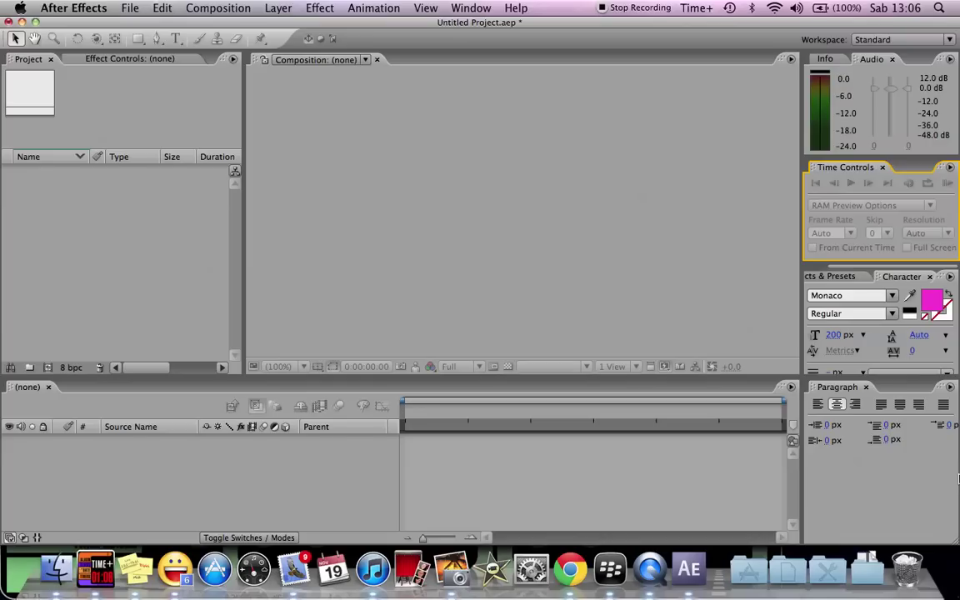
# Toggle between the Info readout and Audio meters, then dismiss the workspace panel list unchanged.
pyautogui.click(832, 60)
pyautogui.click(871, 59)
pyautogui.click(837, 59)
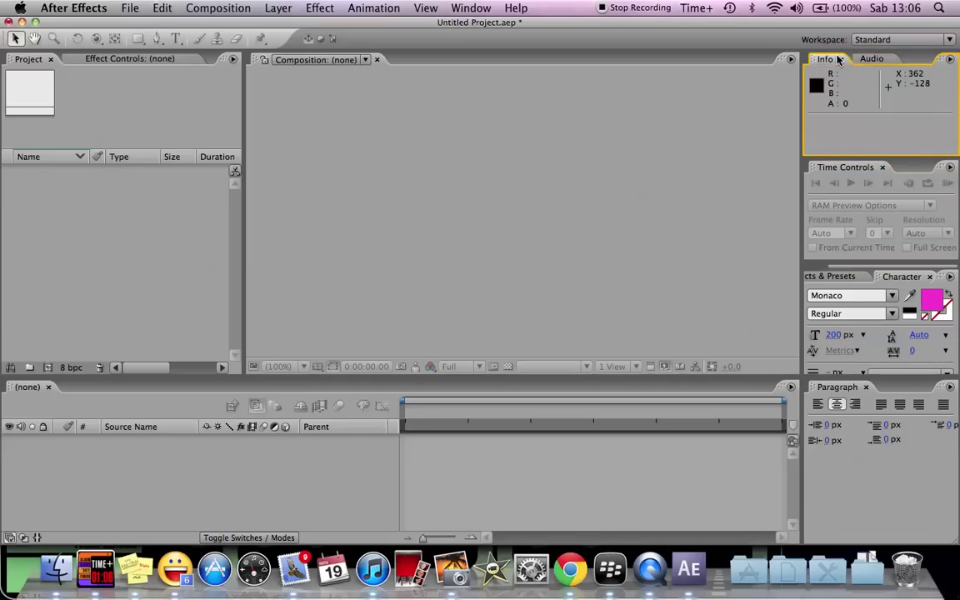
pyautogui.click(871, 59)
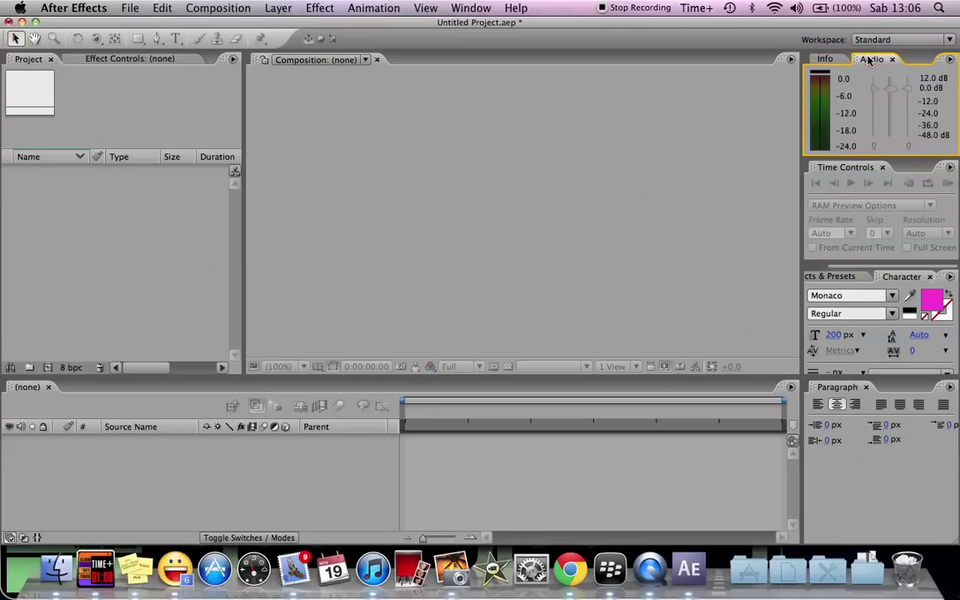
pyautogui.click(454, 8)
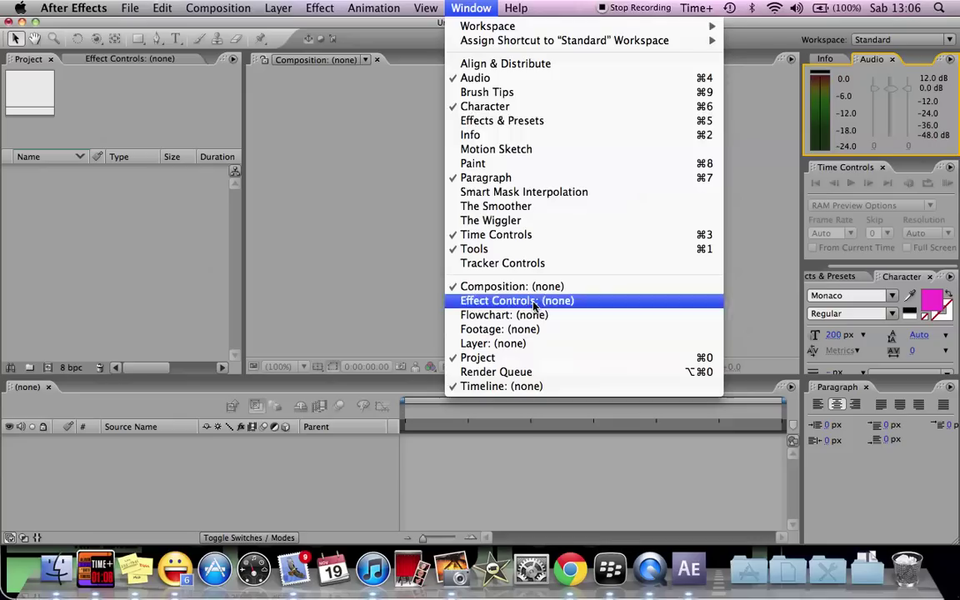
pyautogui.click(268, 96)
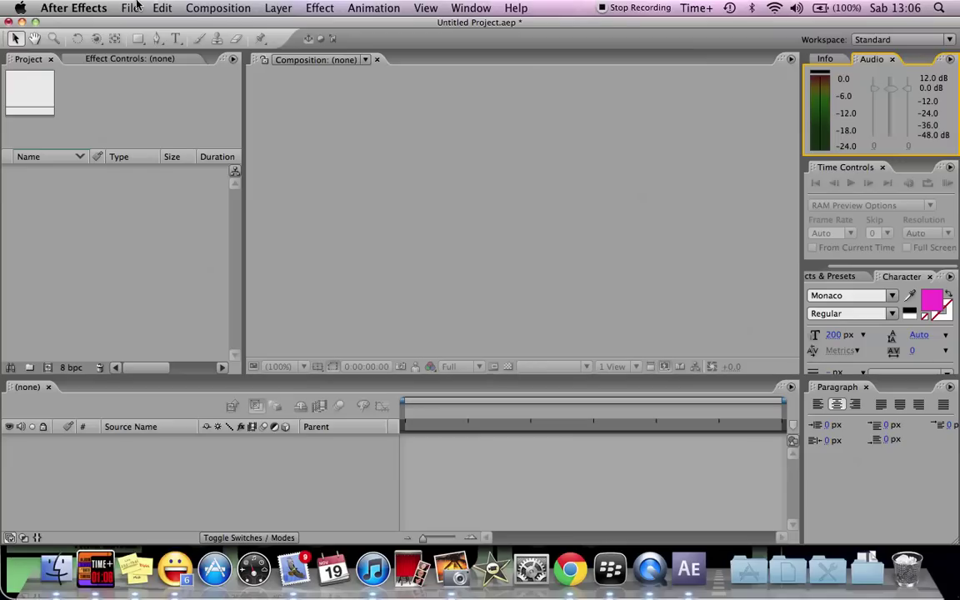
# Start a new composition and review the presets, keeping DVCPRO HD 1080 29.97.
pyautogui.click(223, 7)
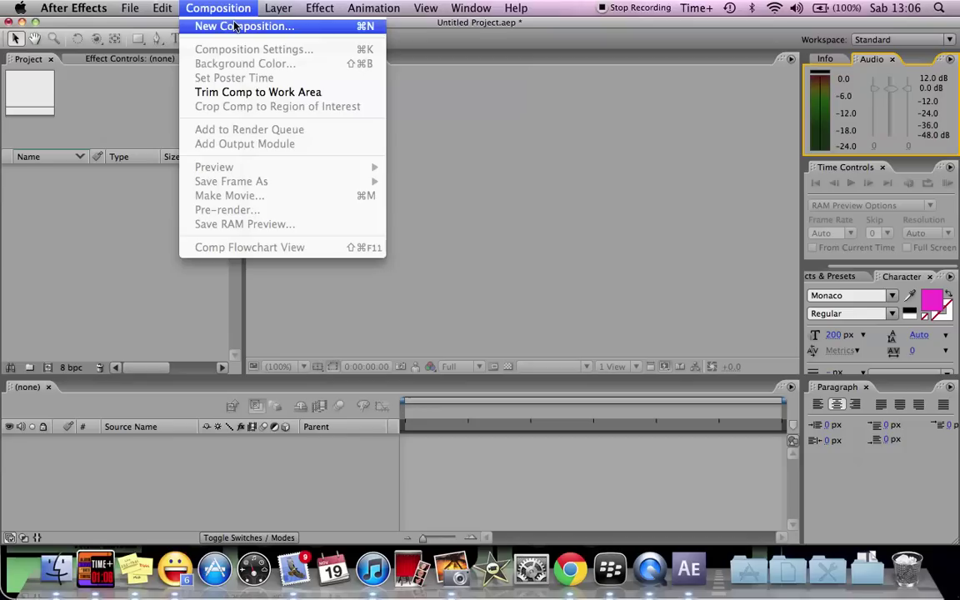
pyautogui.click(235, 27)
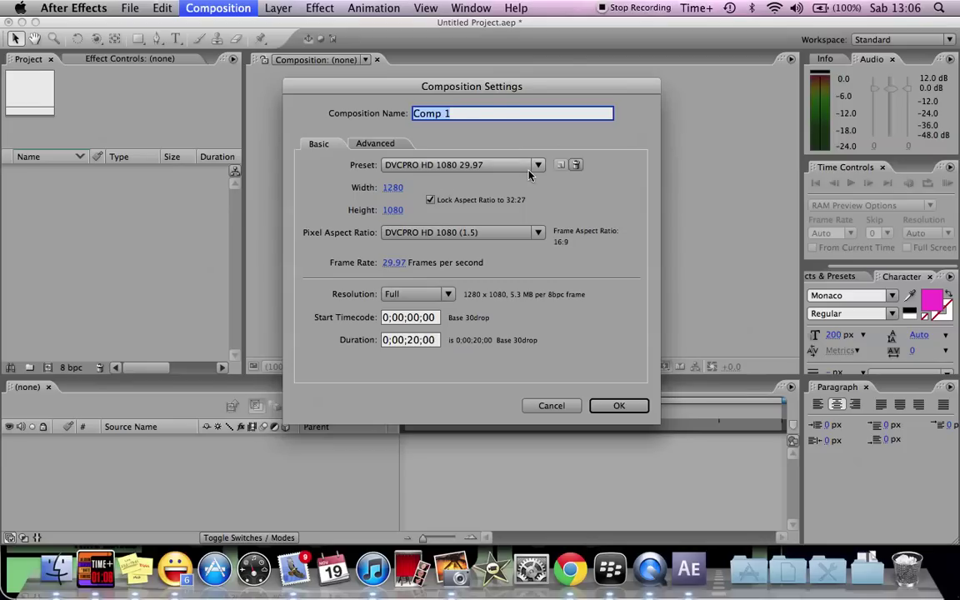
pyautogui.click(487, 165)
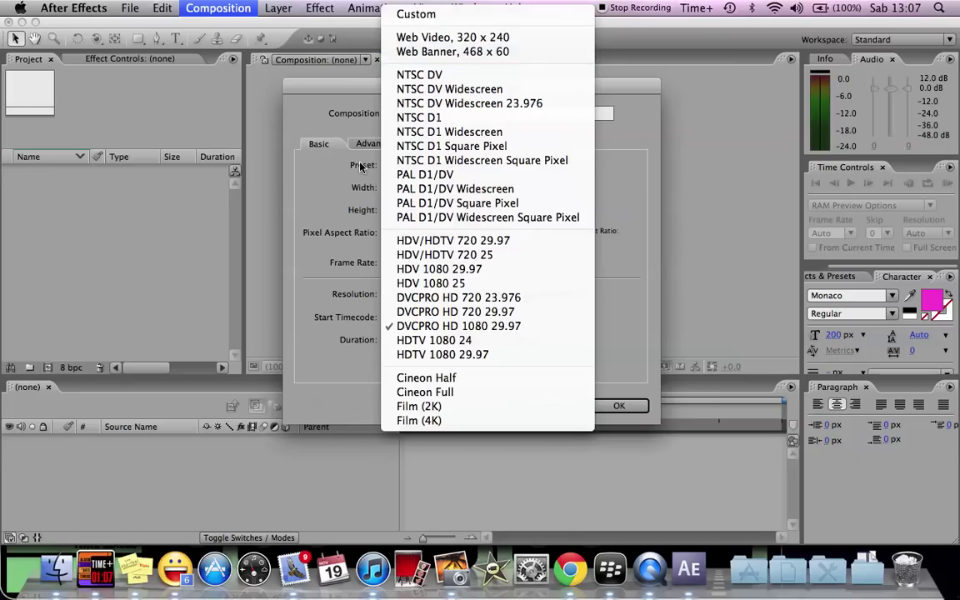
pyautogui.click(331, 230)
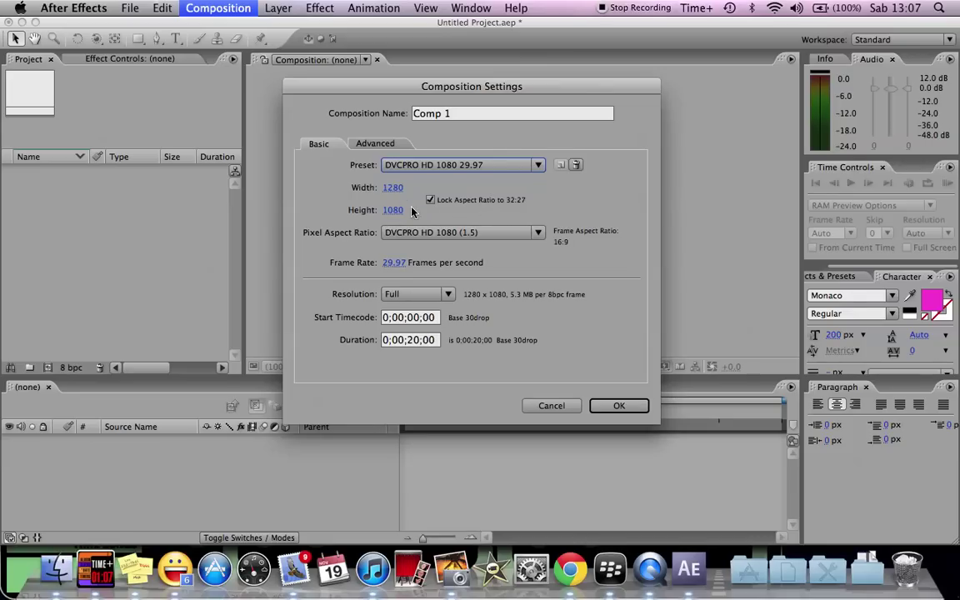
pyautogui.click(405, 163)
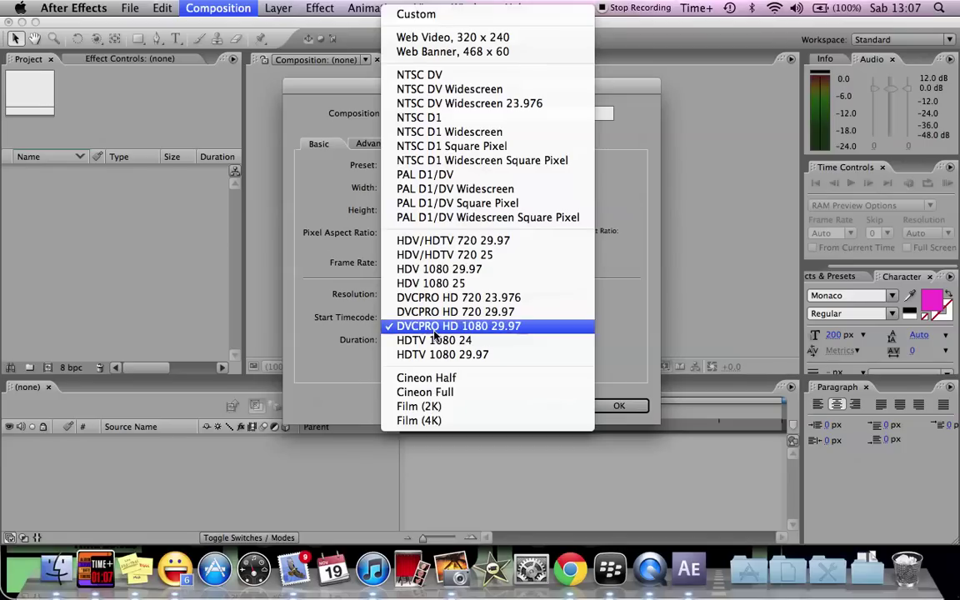
pyautogui.click(337, 210)
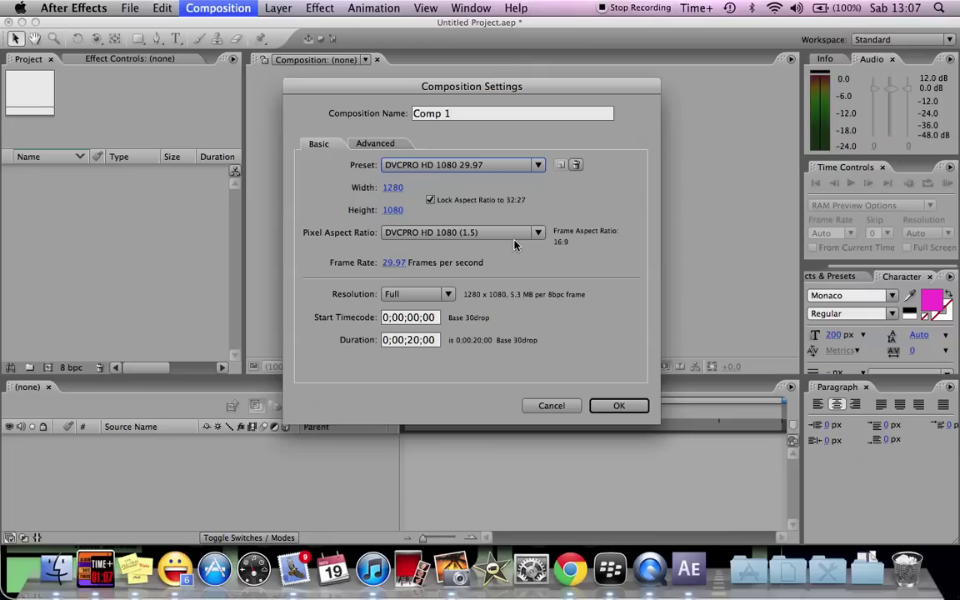
pyautogui.click(537, 234)
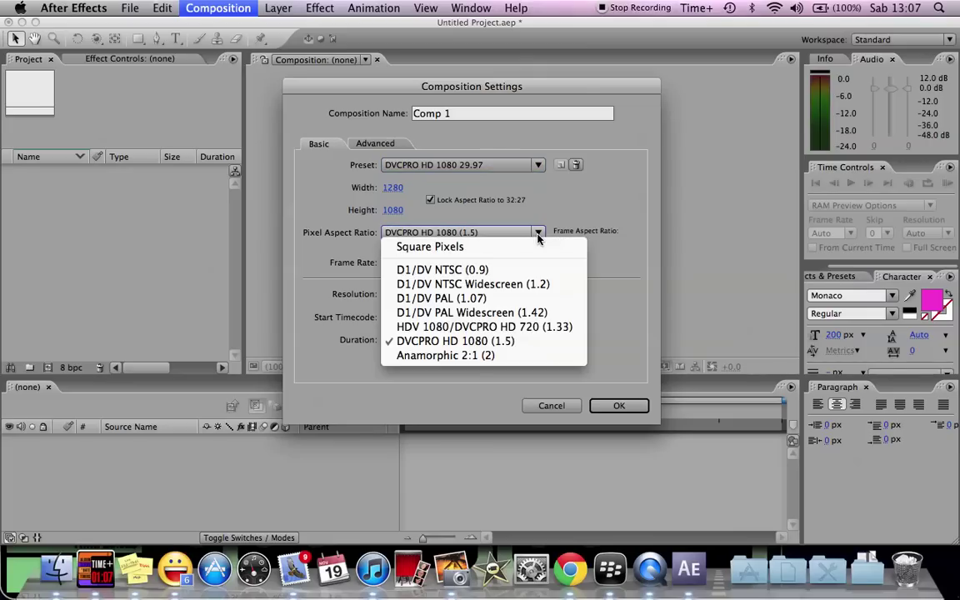
pyautogui.click(332, 233)
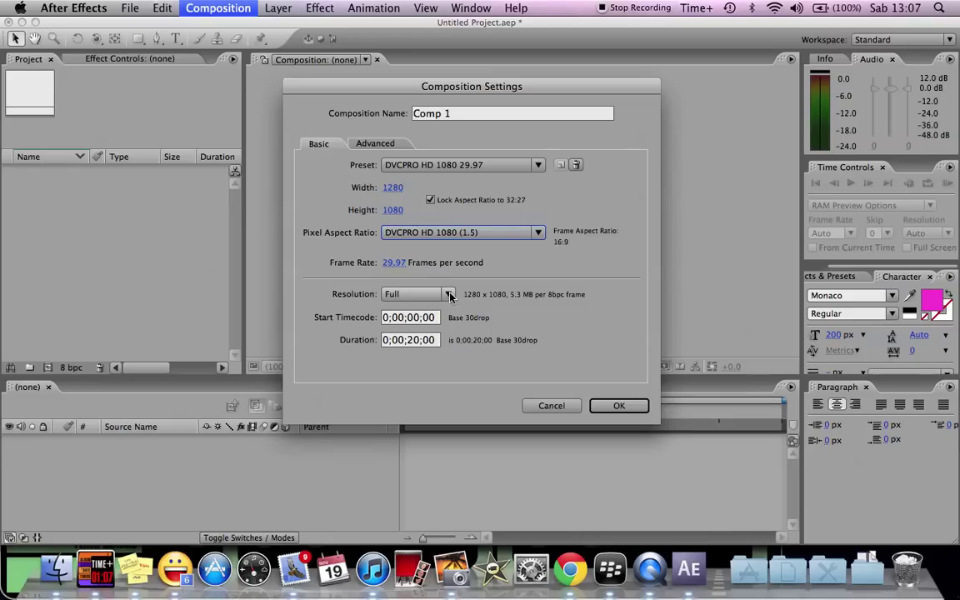
pyautogui.click(450, 296)
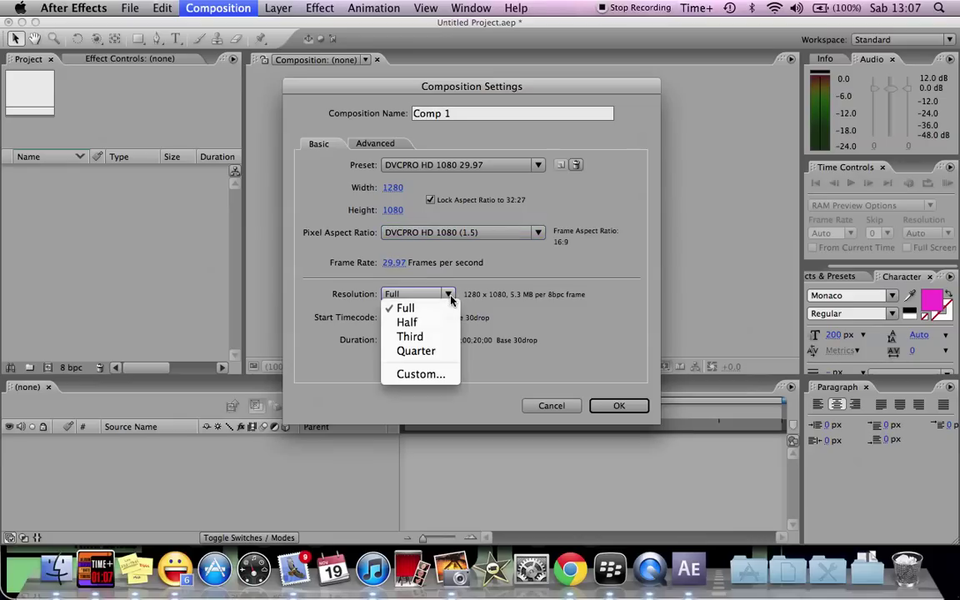
pyautogui.click(503, 285)
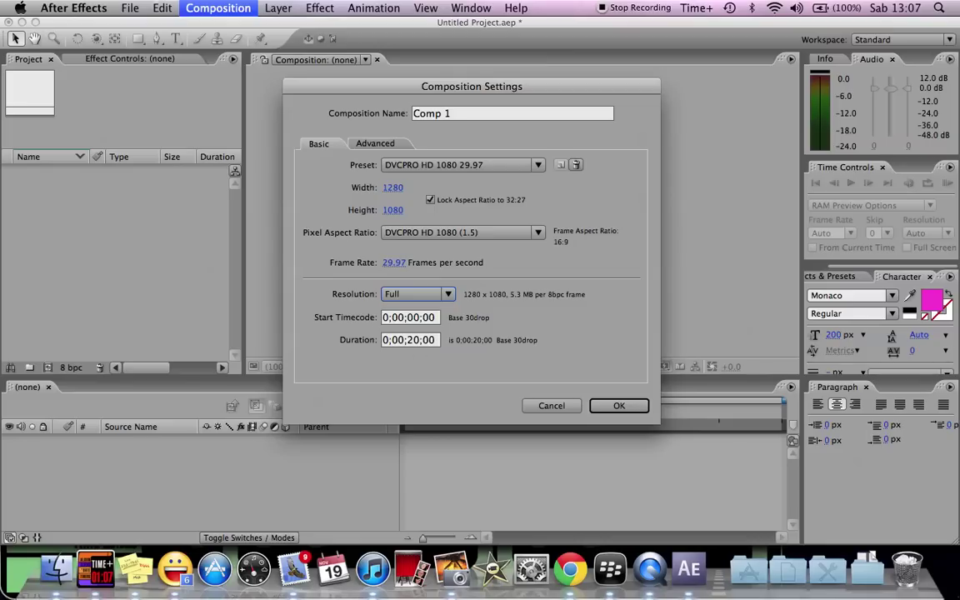
pyautogui.click(408, 339)
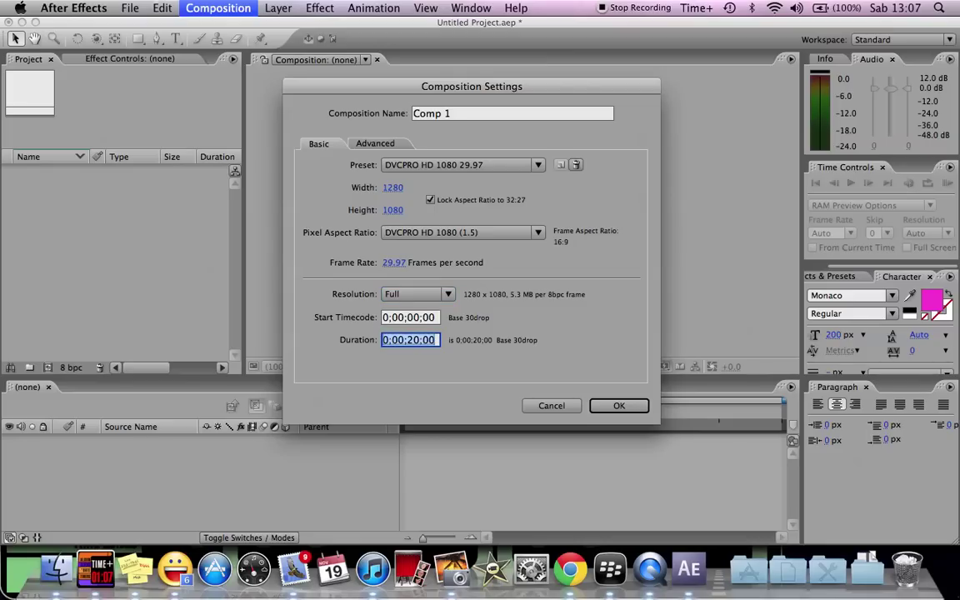
pyautogui.click(408, 339)
pyautogui.click(401, 144)
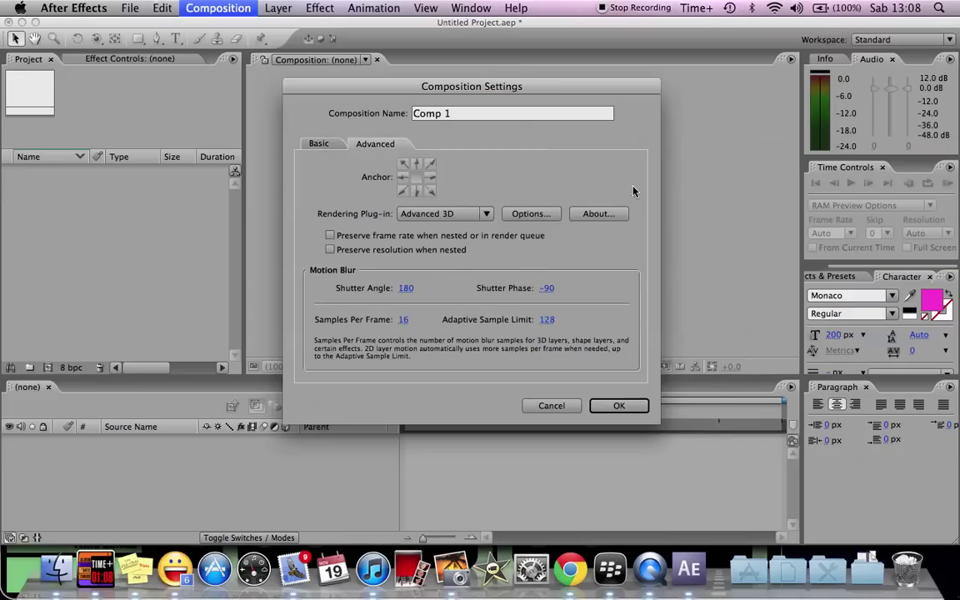
pyautogui.click(319, 145)
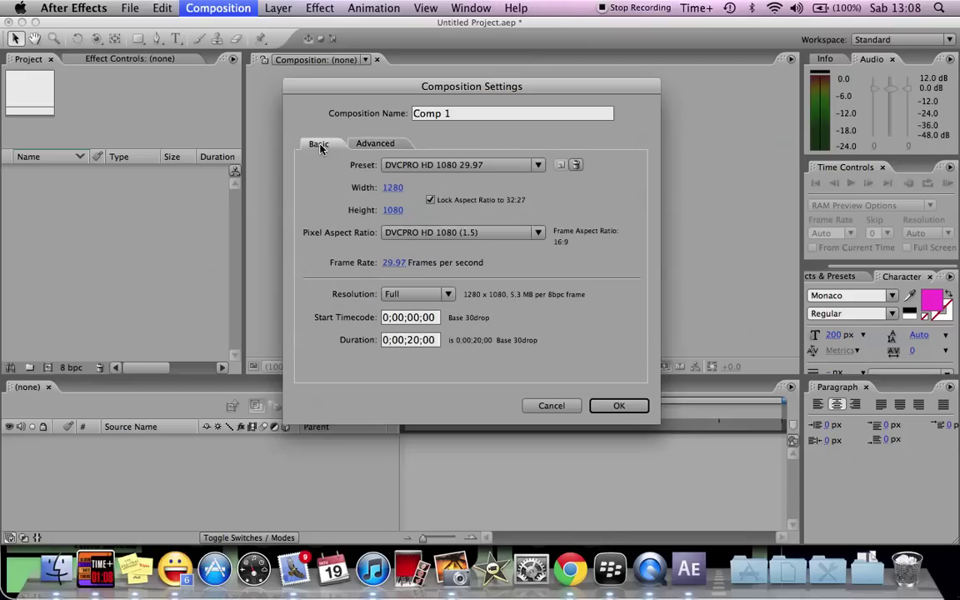
# Create Comp 1, then reopen and close its Composition Settings without changes.
pyautogui.click(618, 405)
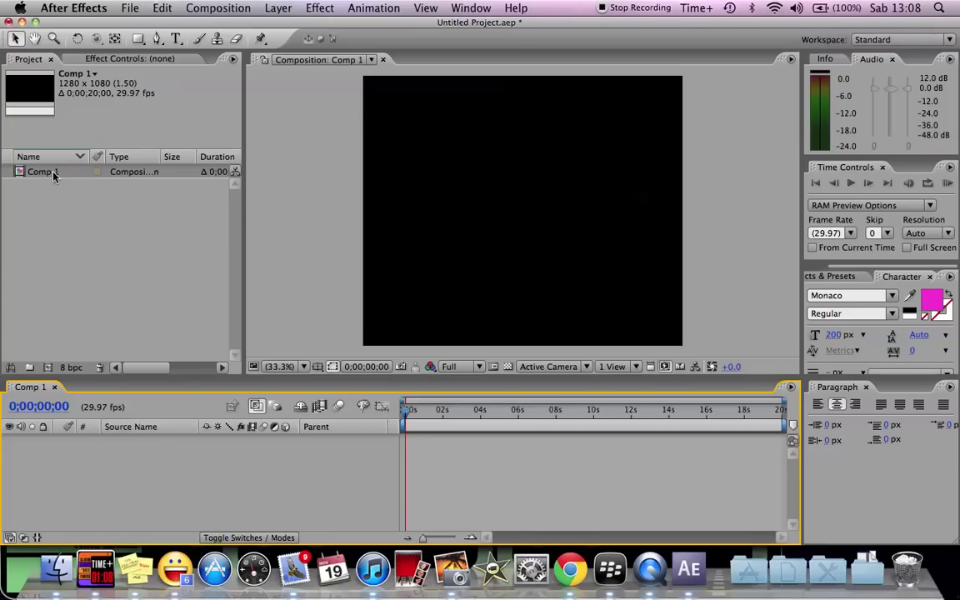
pyautogui.click(231, 7)
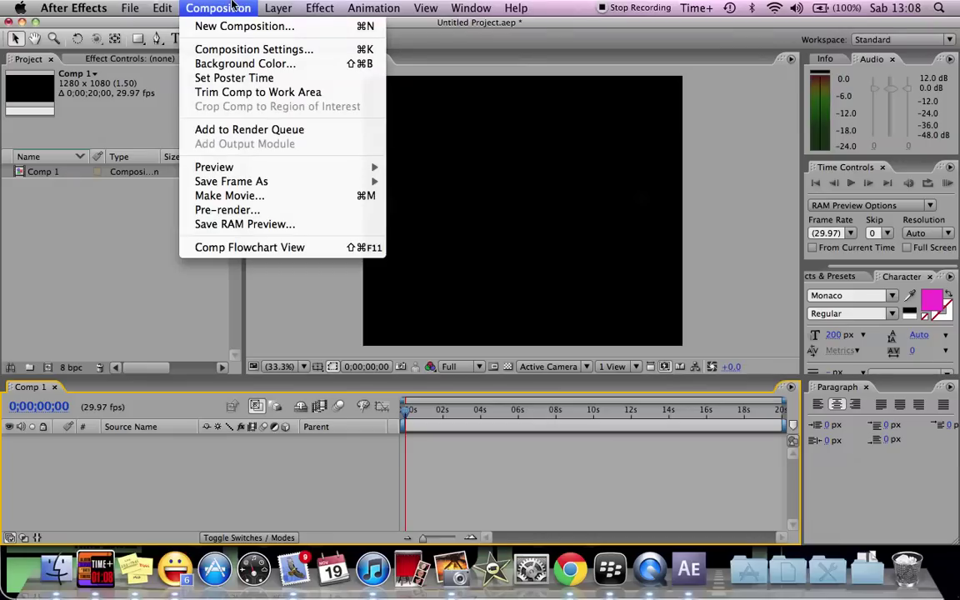
pyautogui.click(252, 49)
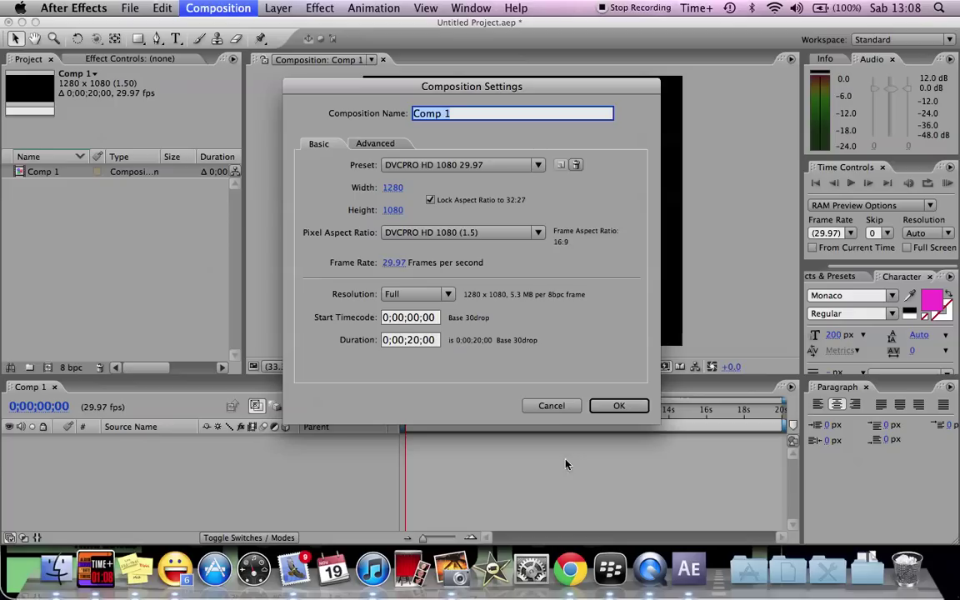
pyautogui.click(550, 409)
# Set Comp 1's background colour to blue.
pyautogui.click(218, 7)
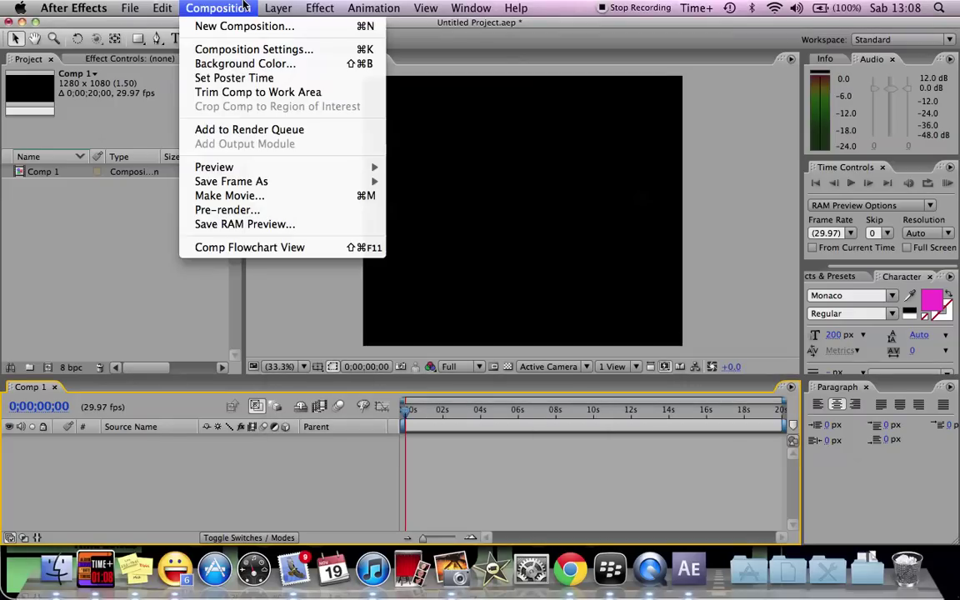
pyautogui.click(271, 63)
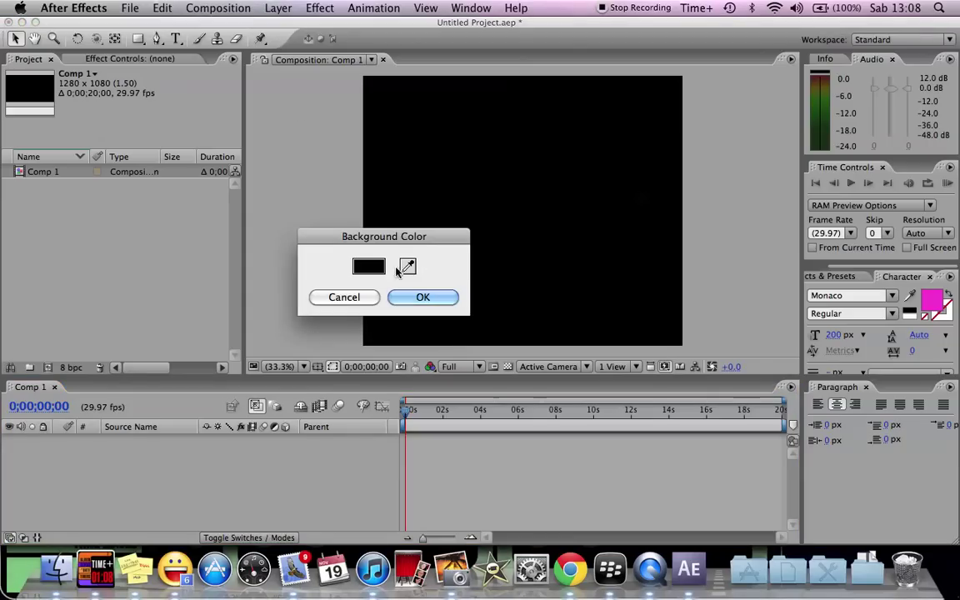
pyautogui.click(367, 265)
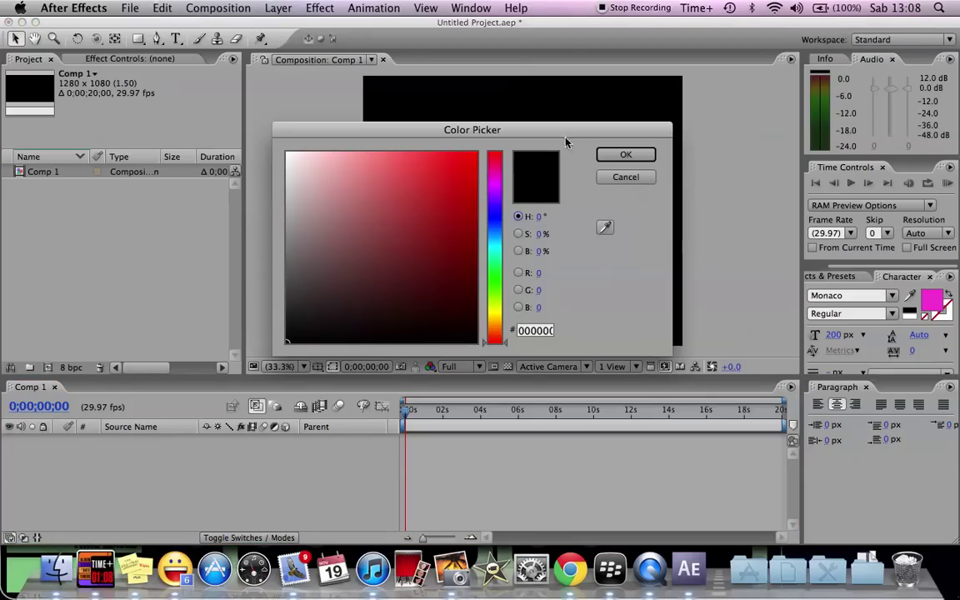
pyautogui.click(439, 182)
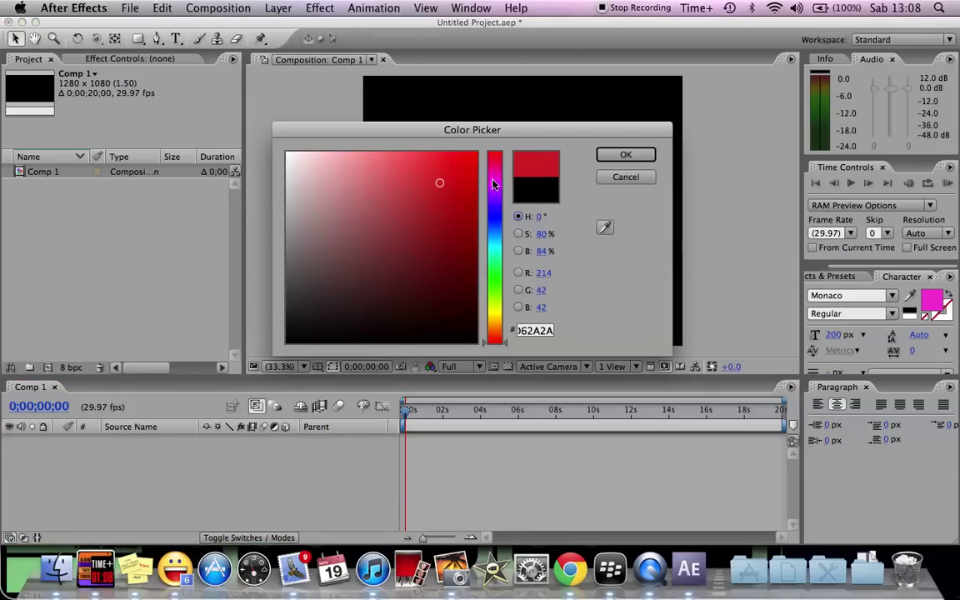
pyautogui.click(496, 217)
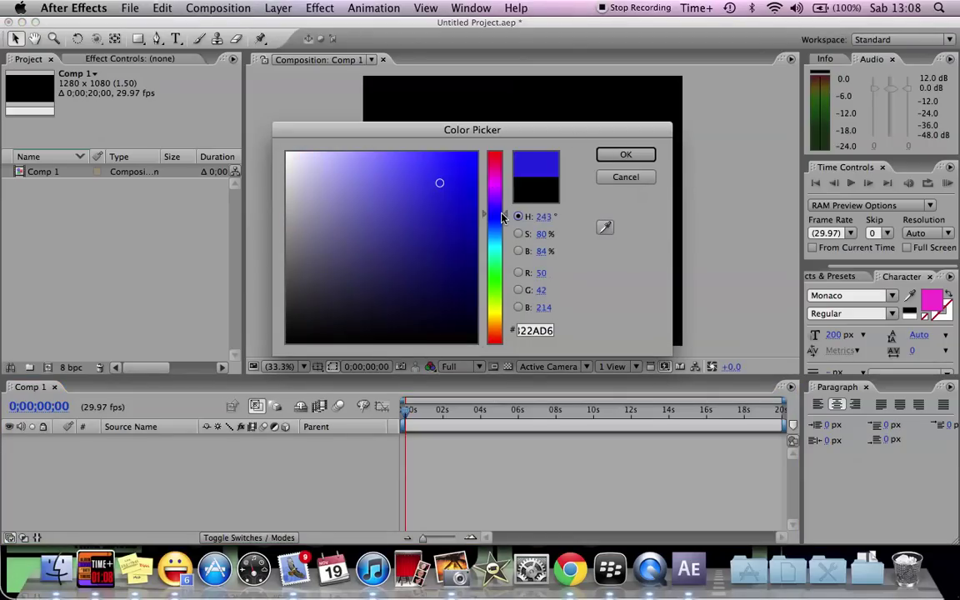
pyautogui.click(624, 154)
pyautogui.click(413, 300)
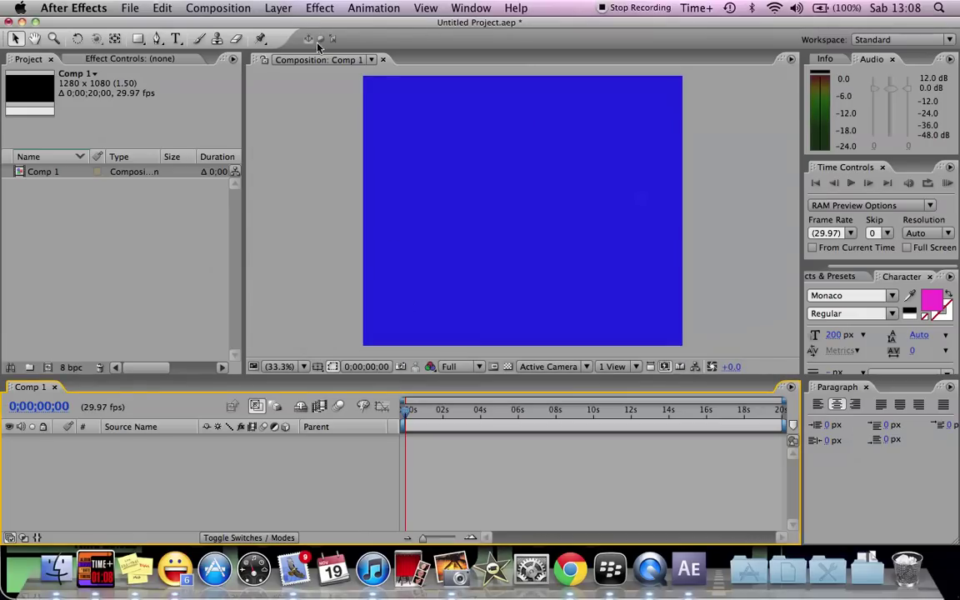
# Change Comp 1's background colour to black (000000).
pyautogui.click(242, 7)
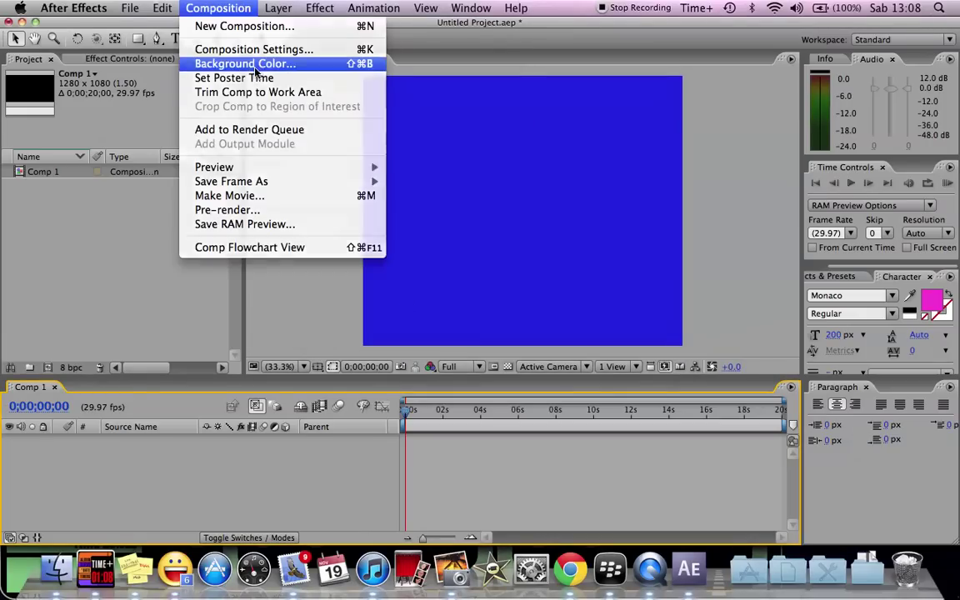
pyautogui.click(232, 62)
pyautogui.click(375, 266)
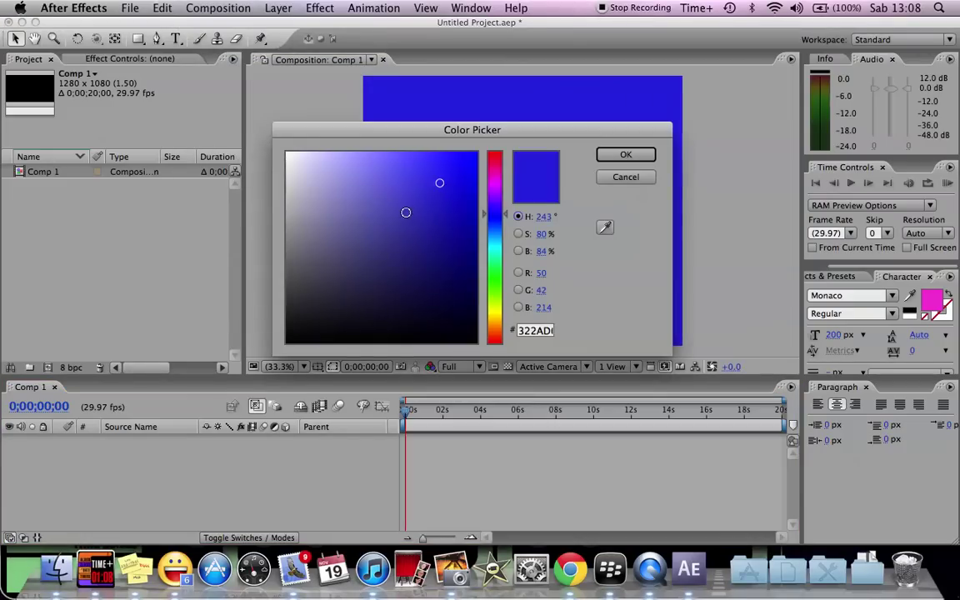
pyautogui.click(478, 303)
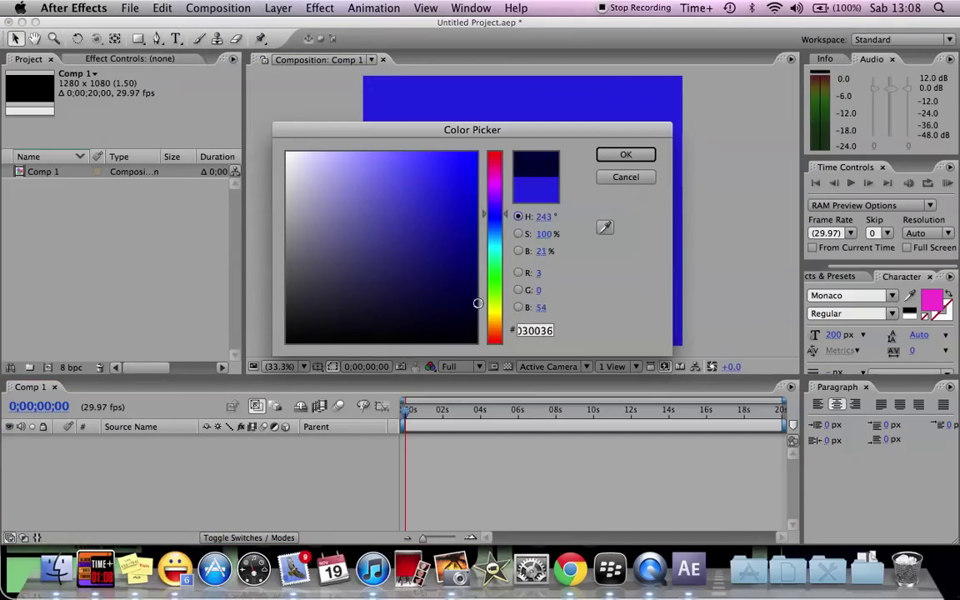
pyautogui.click(635, 158)
pyautogui.click(423, 297)
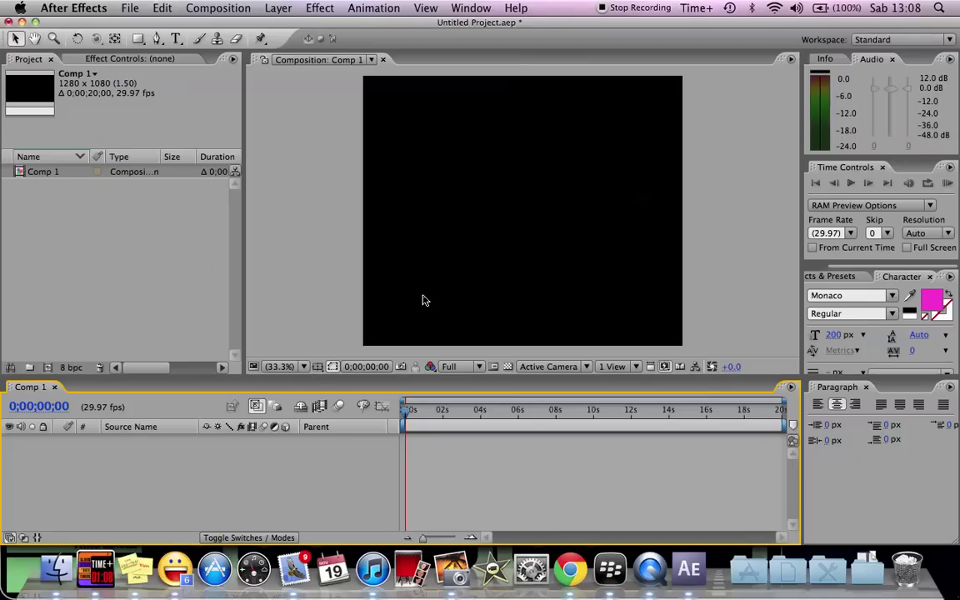
# Import the Sample15.jpg flower photo via File > Import > File.
pyautogui.click(127, 7)
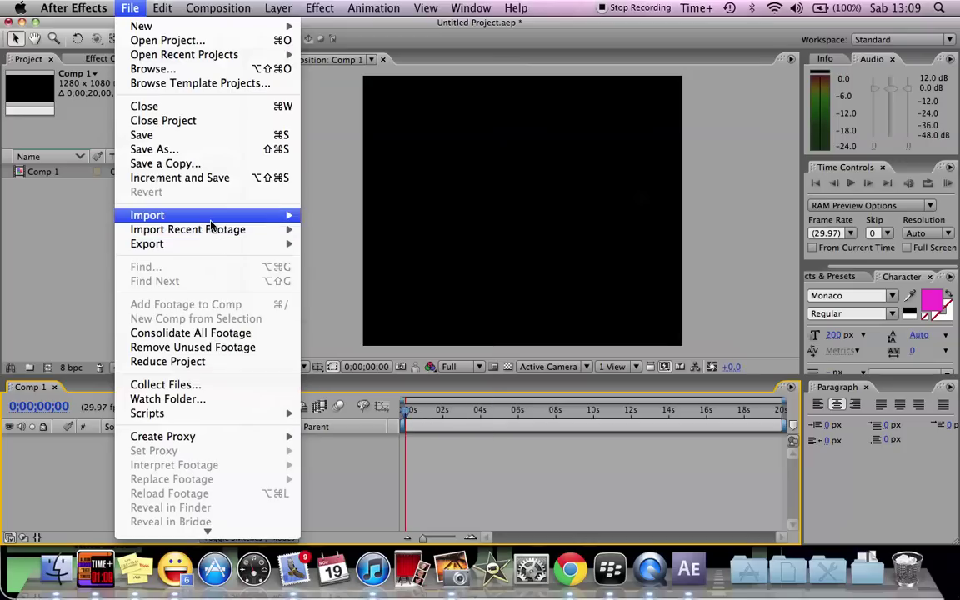
pyautogui.moveTo(210, 218)
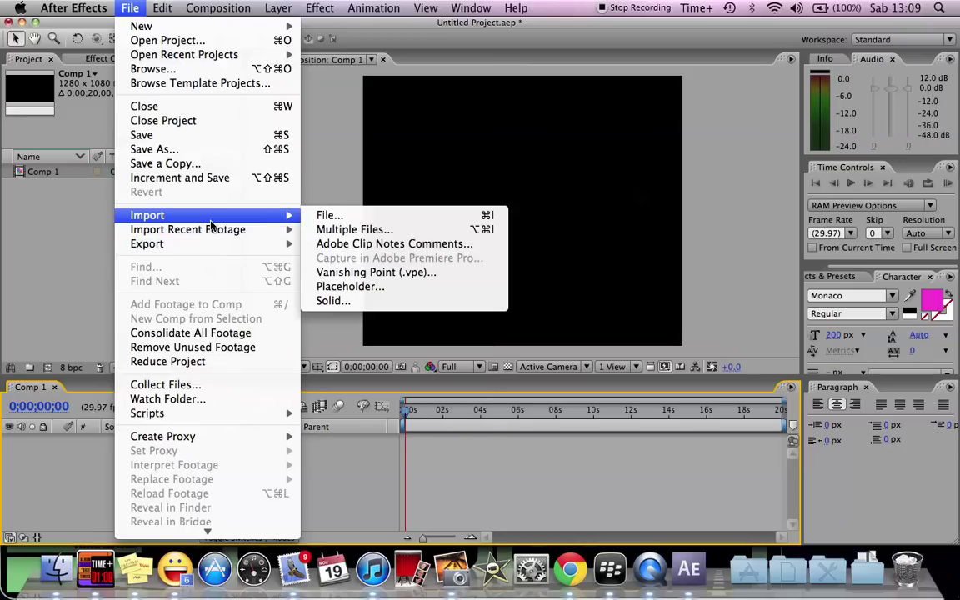
pyautogui.click(327, 220)
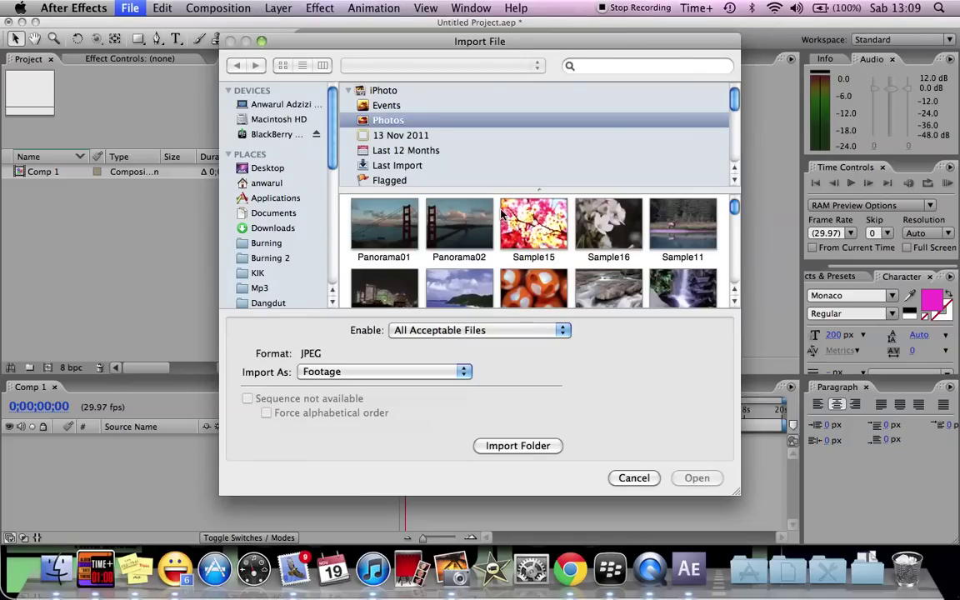
pyautogui.click(540, 241)
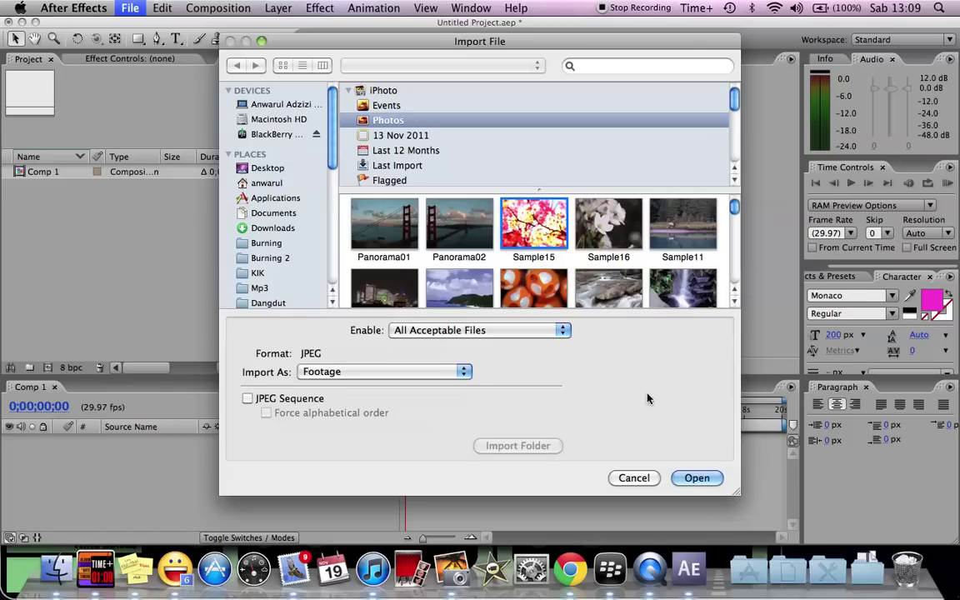
pyautogui.click(683, 476)
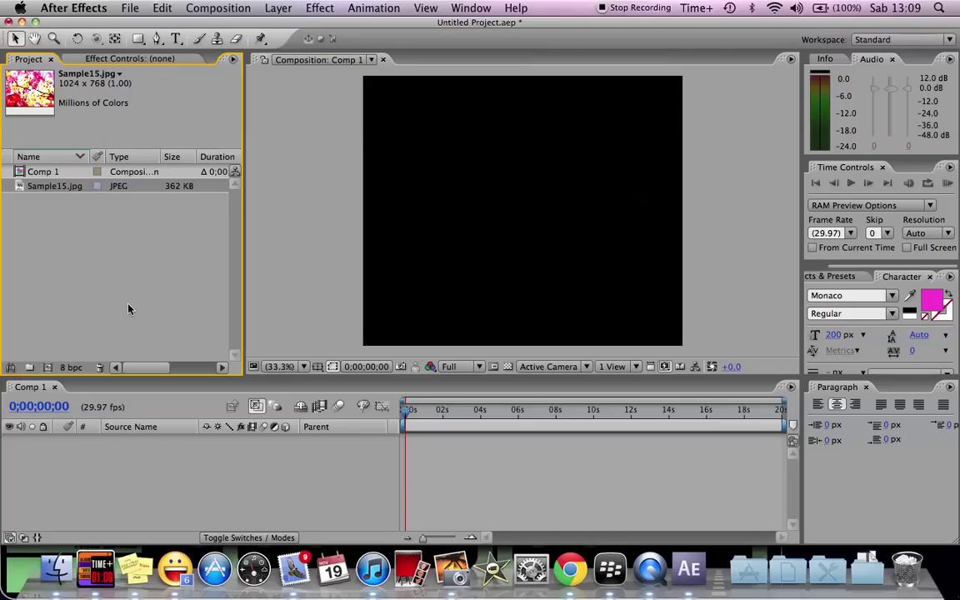
# Reopen and cancel the import dialog, then select the Sample15.jpg footage item.
pyautogui.doubleClick(100, 292)
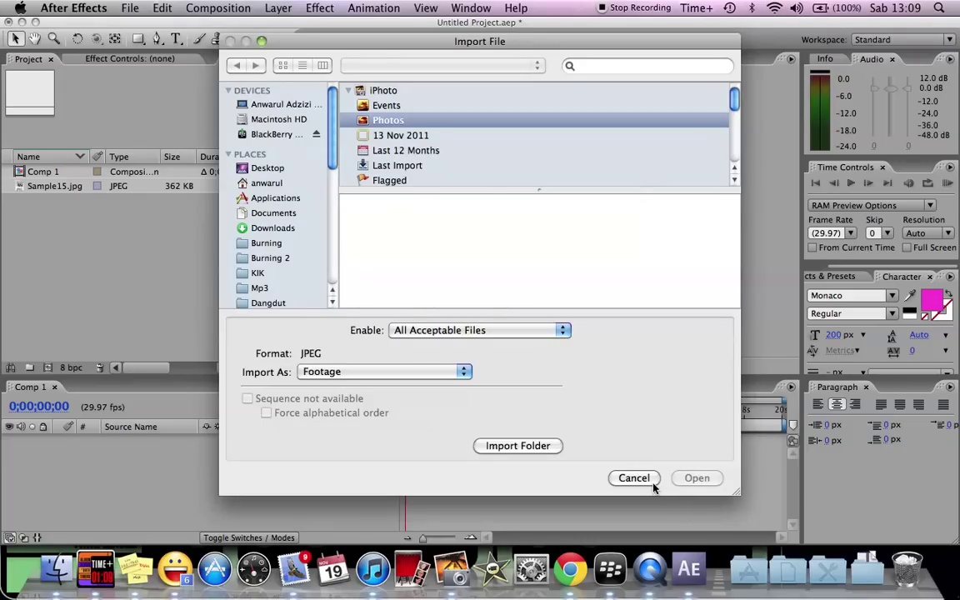
pyautogui.click(635, 479)
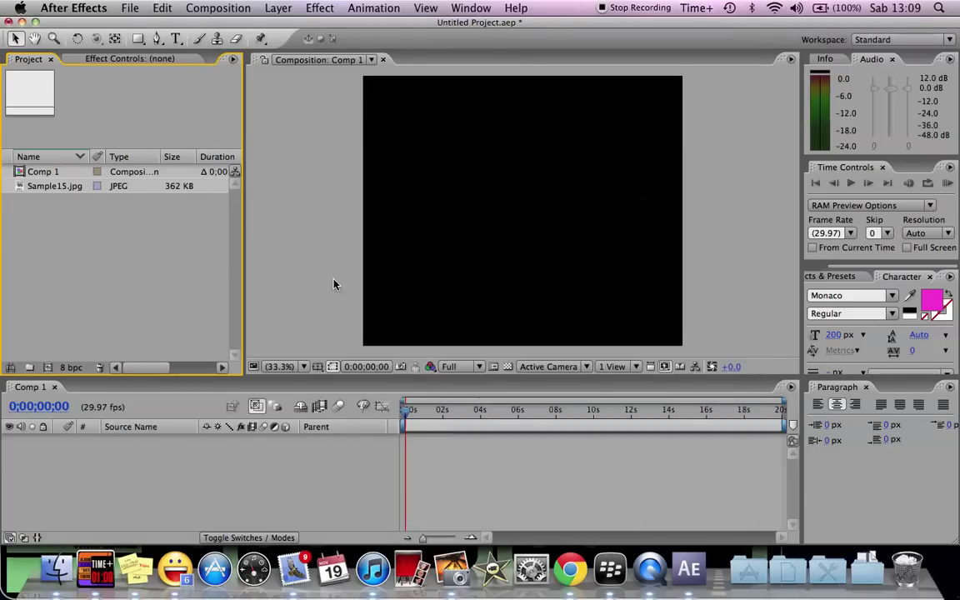
pyautogui.click(75, 188)
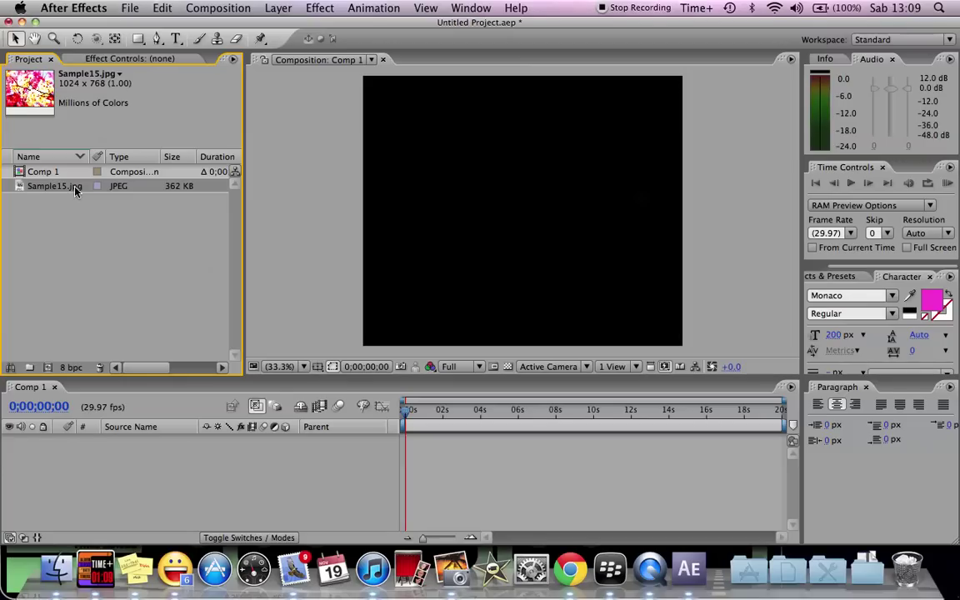
pyautogui.click(96, 228)
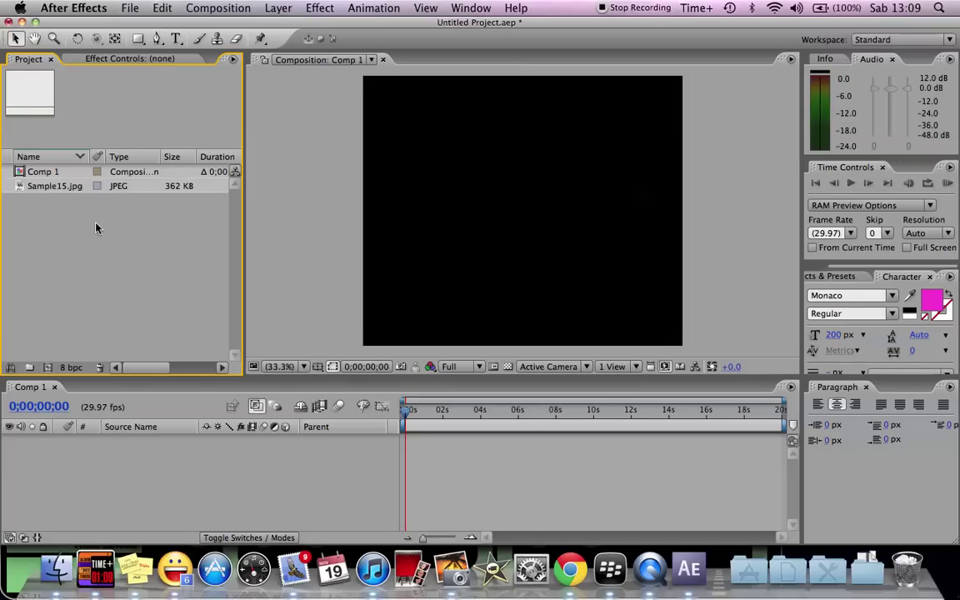
pyautogui.click(61, 188)
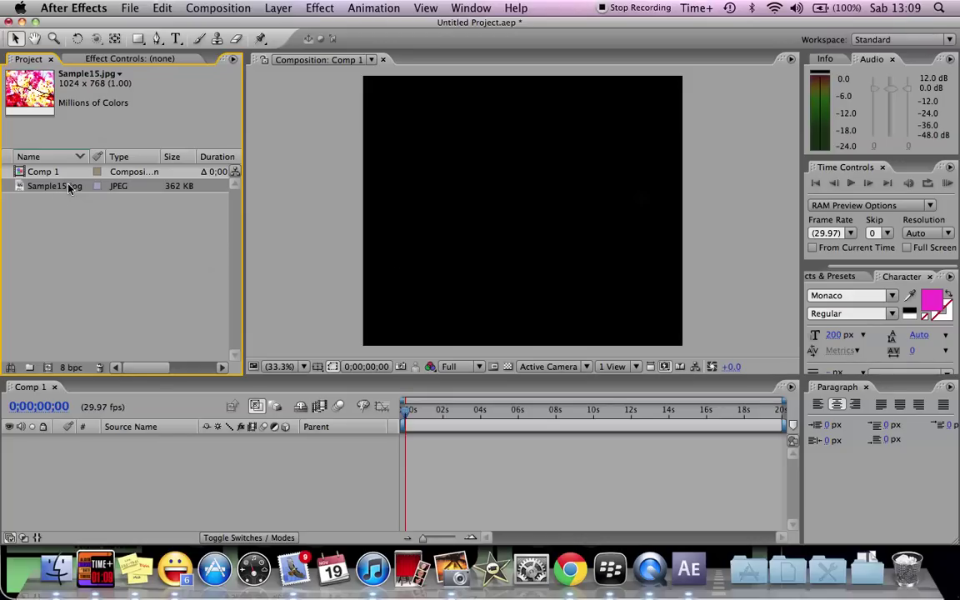
# Add Sample15.jpg as a layer in Comp 1 and resize it wider and shorter.
pyautogui.moveTo(70, 188); pyautogui.dragTo(84, 298)
pyautogui.moveTo(170, 462); pyautogui.dragTo(175, 469)
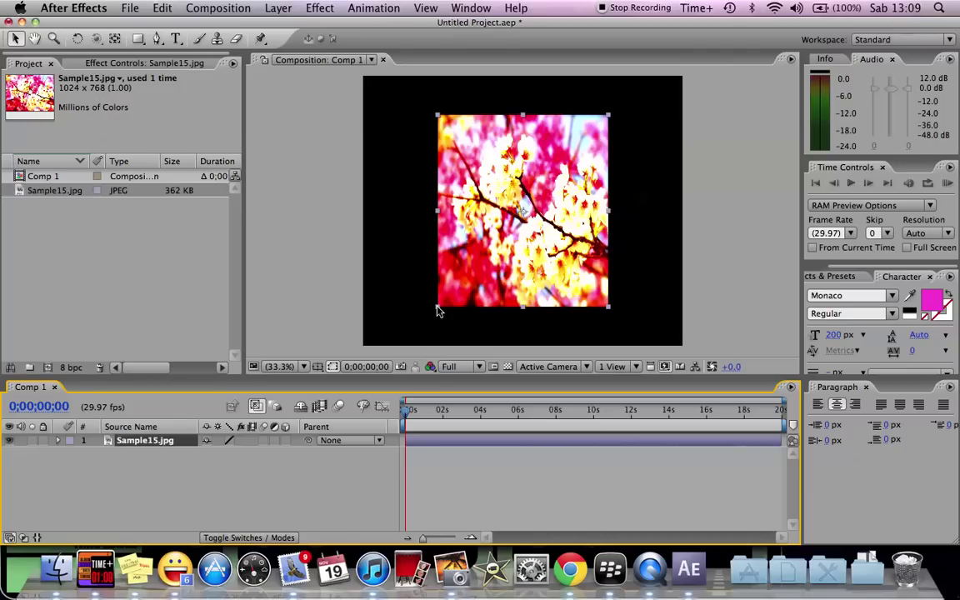
pyautogui.moveTo(437, 309); pyautogui.dragTo(399, 305)
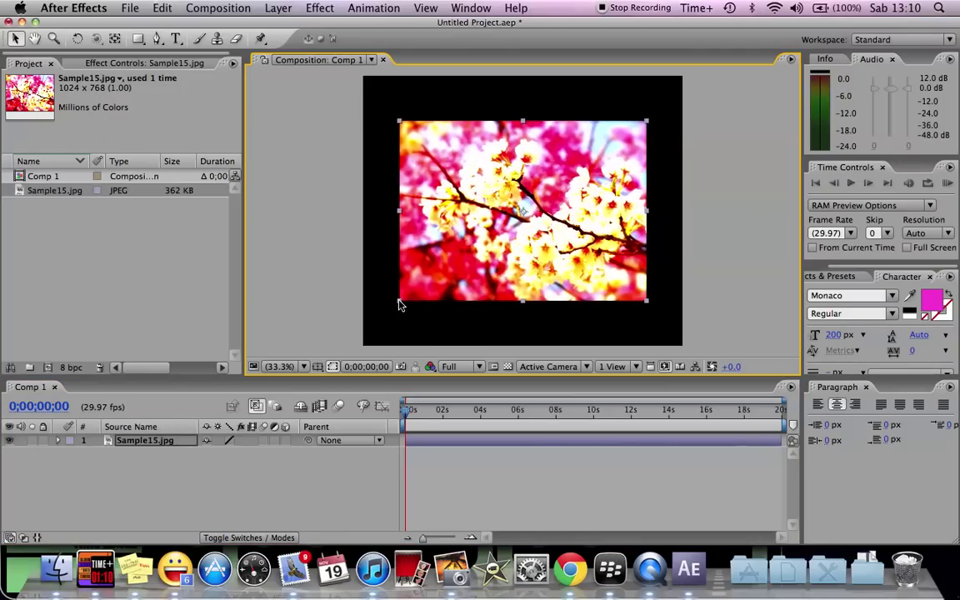
pyautogui.click(314, 241)
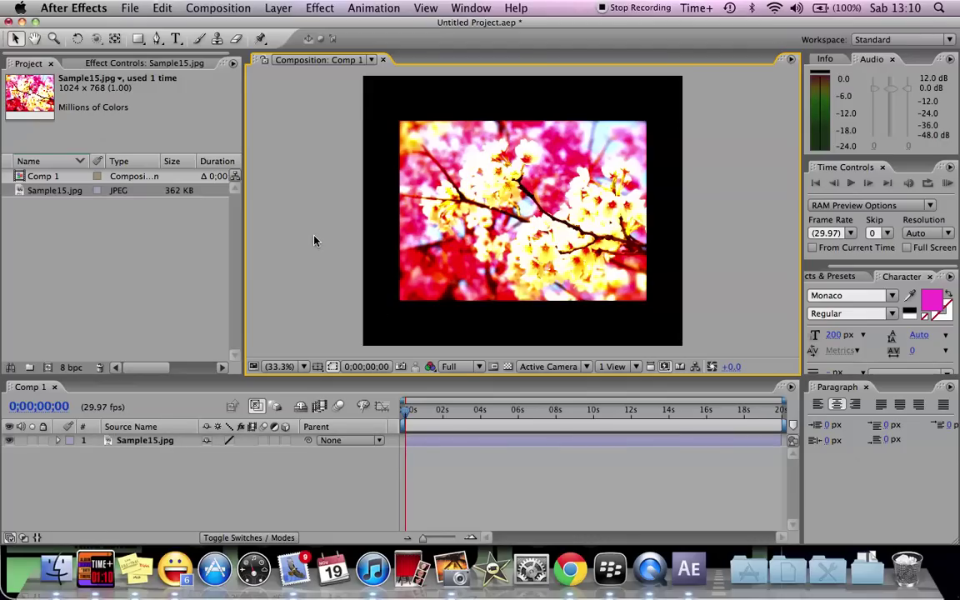
# Change the Sample15.jpg layer's label colour from Lavender to Red.
pyautogui.click(140, 444)
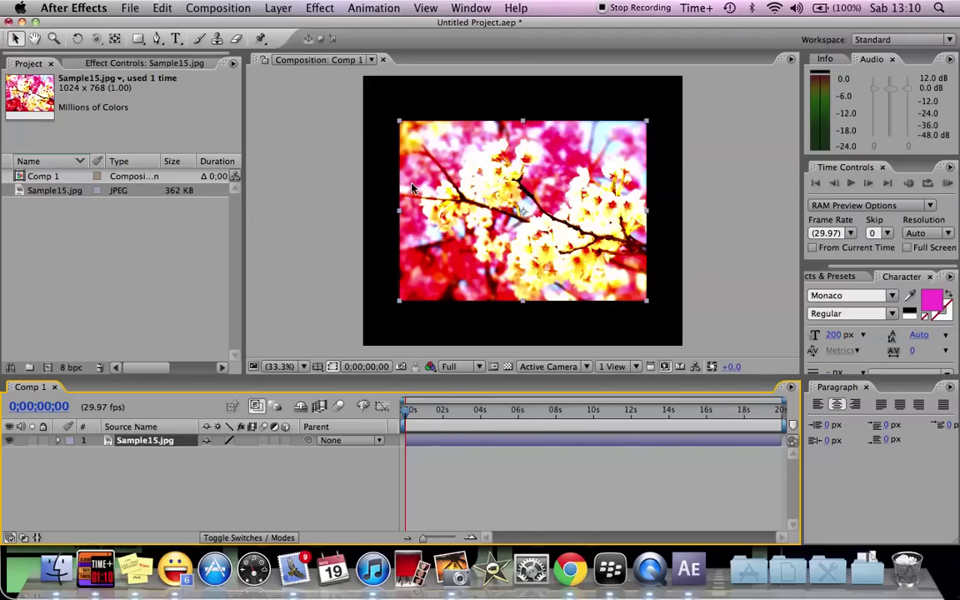
pyautogui.click(69, 442)
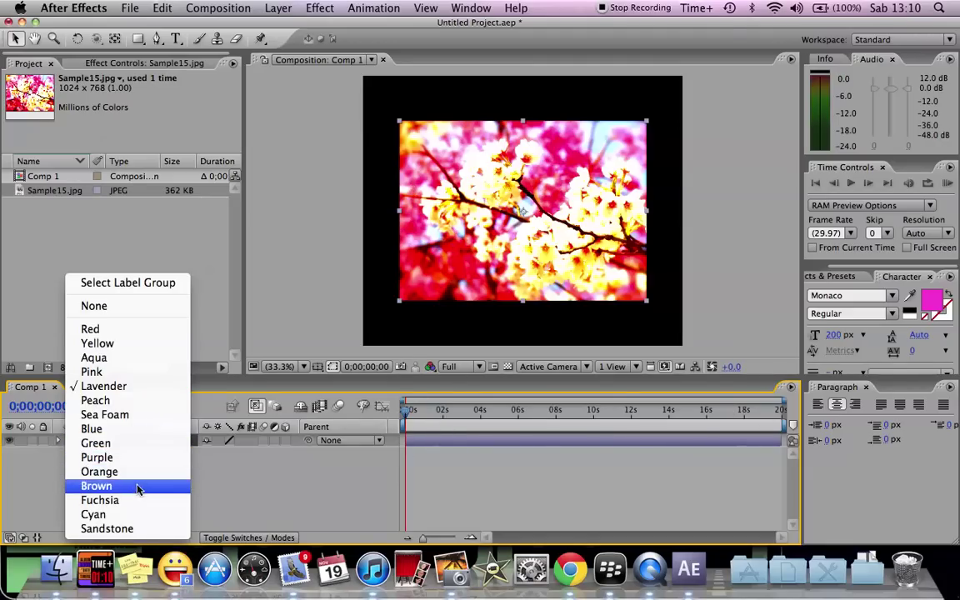
pyautogui.click(121, 329)
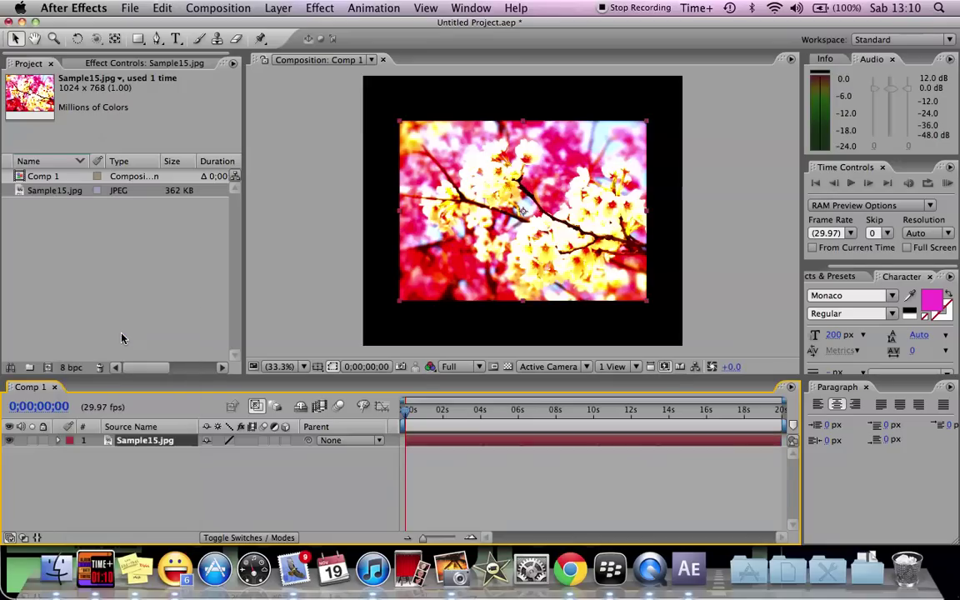
pyautogui.click(526, 461)
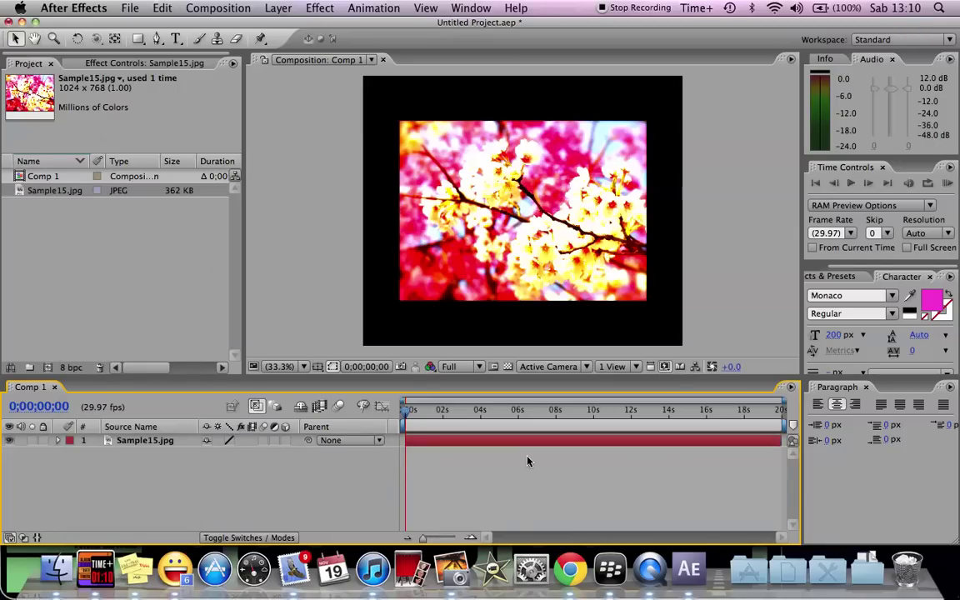
# Trim the Sample15.jpg layer to about 4 seconds, preview Comp 1, and stop at frame 0.
pyautogui.click(465, 438)
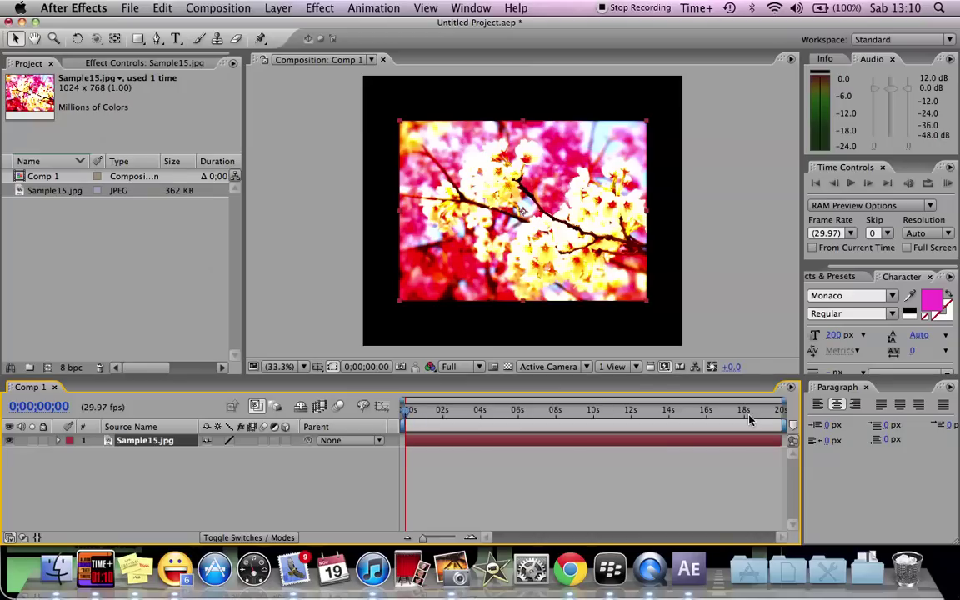
pyautogui.moveTo(770, 444); pyautogui.dragTo(486, 431)
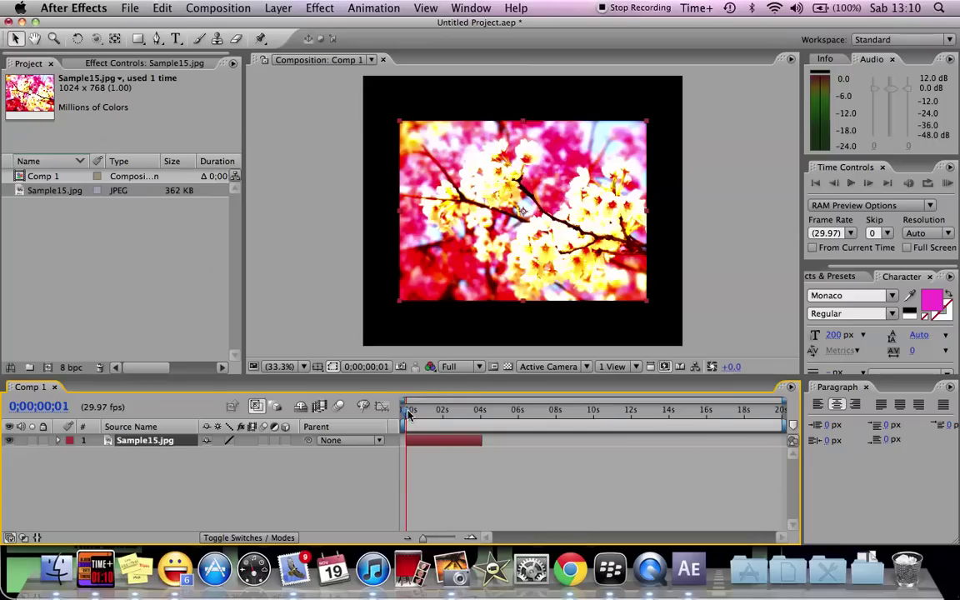
pyautogui.click(851, 183)
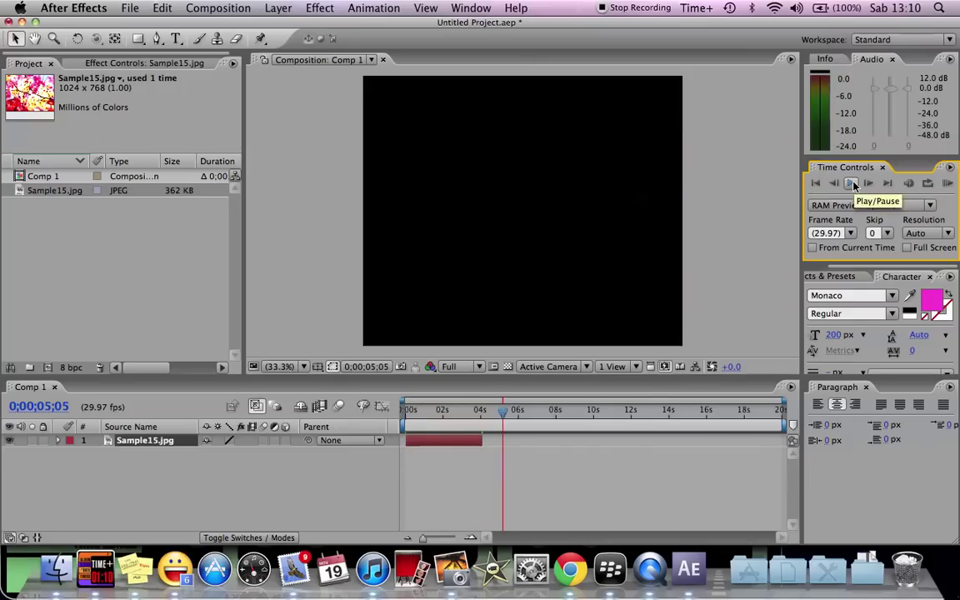
pyautogui.click(384, 408)
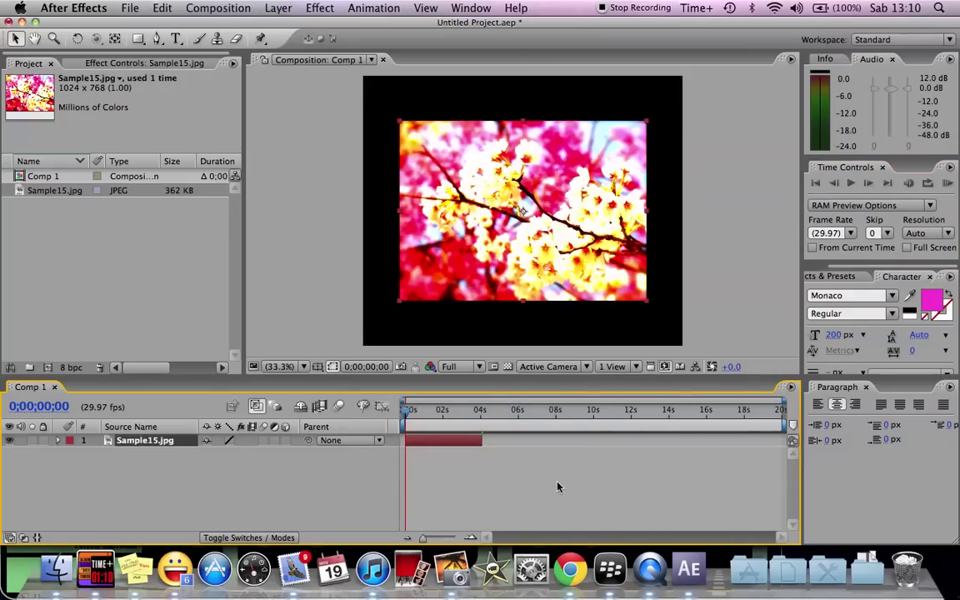
pyautogui.moveTo(446, 441); pyautogui.dragTo(444, 409)
pyautogui.click(289, 273)
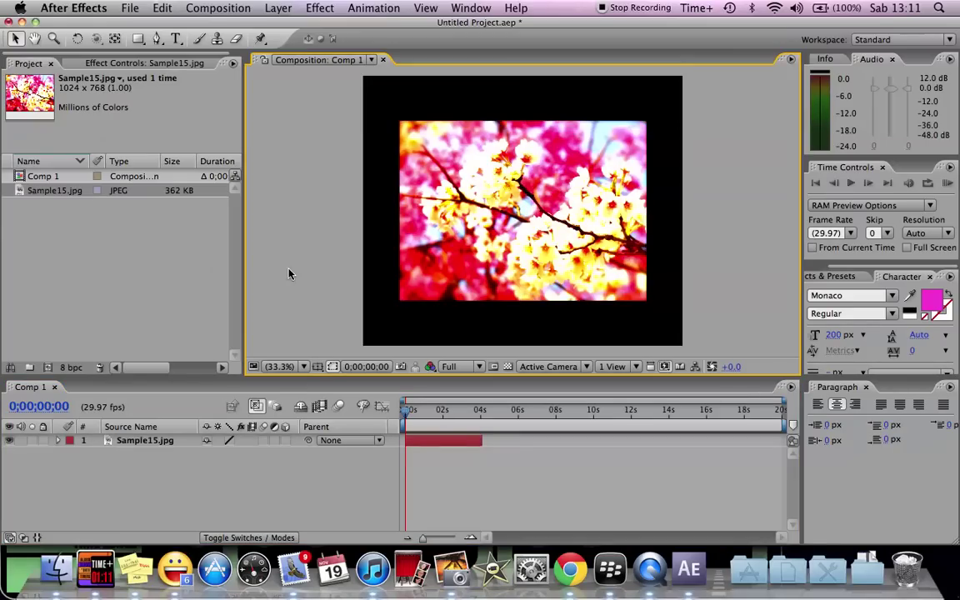
# Draw a paragraph text box with the Type tool in the black area below the photo.
pyautogui.click(119, 247)
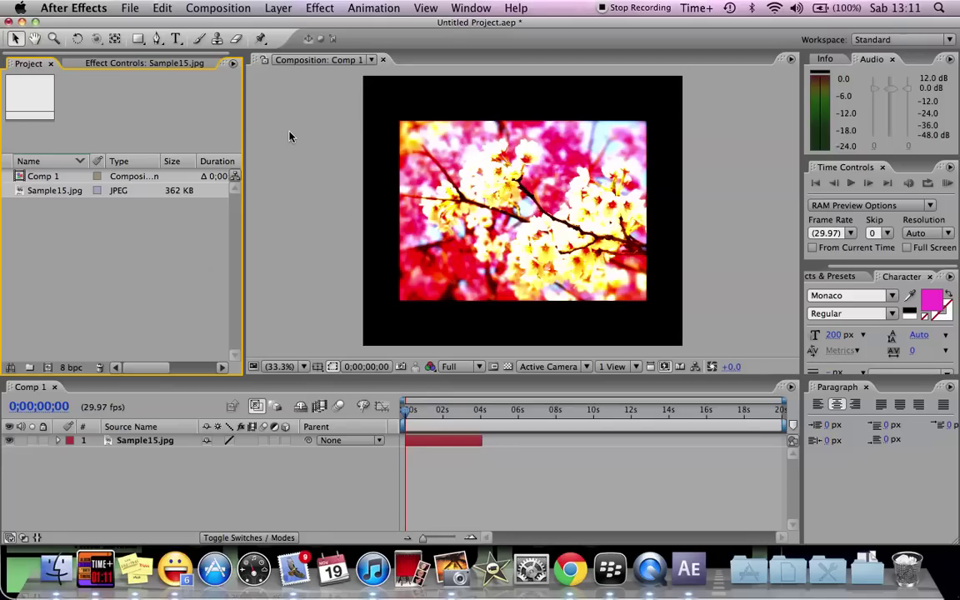
pyautogui.click(175, 39)
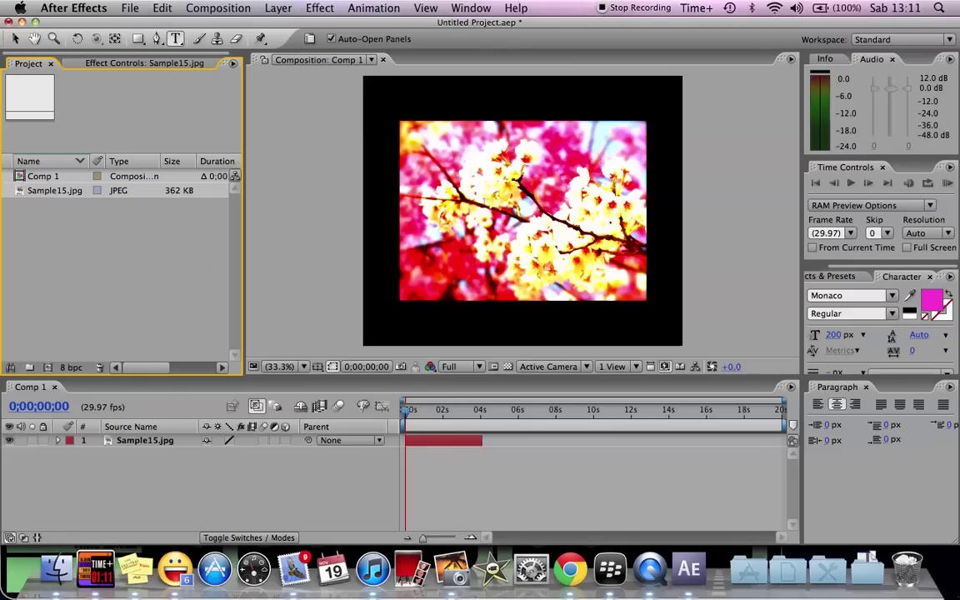
pyautogui.moveTo(412, 306)
pyautogui.mouseDown()
pyautogui.moveTo(492, 338)
pyautogui.moveTo(641, 340)
pyautogui.mouseUp()
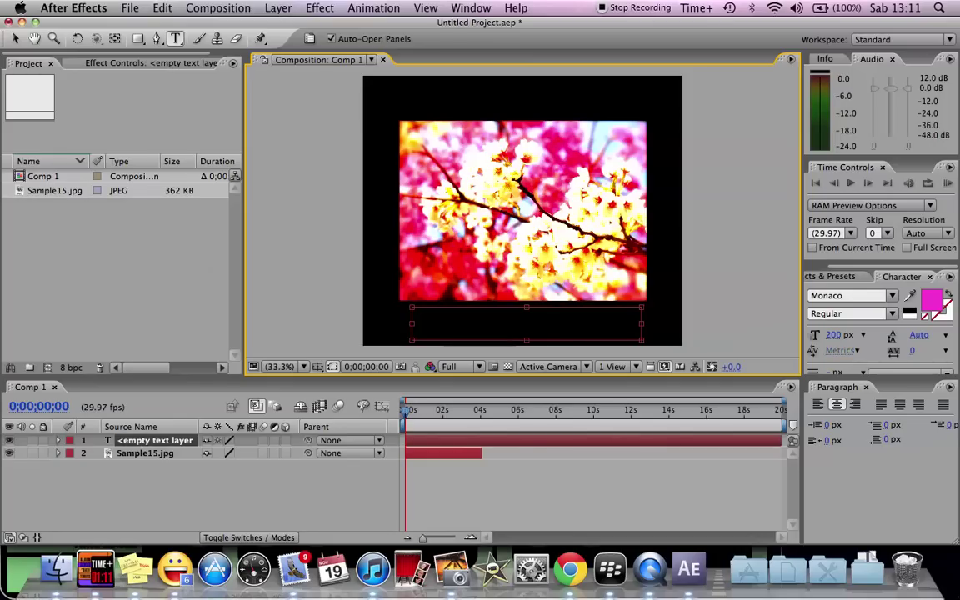
# Set the caption's fill colour to a near-white shade.
pyautogui.click(932, 304)
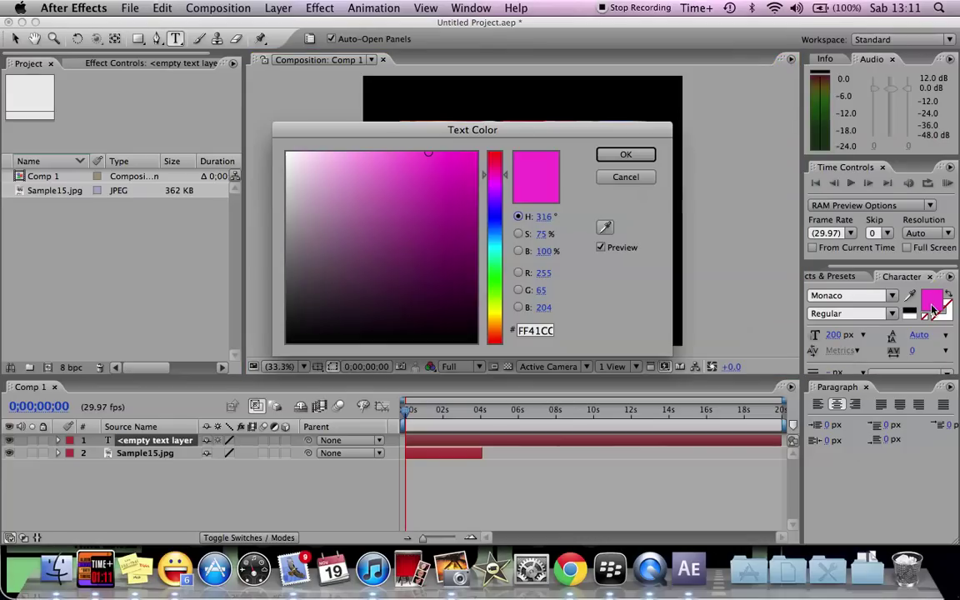
pyautogui.click(495, 254)
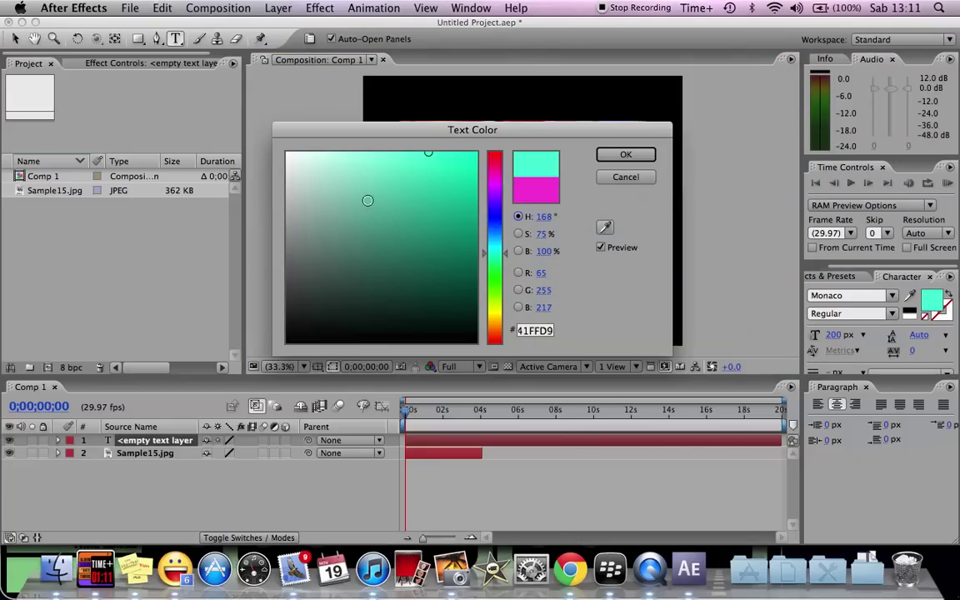
pyautogui.moveTo(369, 201); pyautogui.dragTo(285, 157)
pyautogui.click(625, 156)
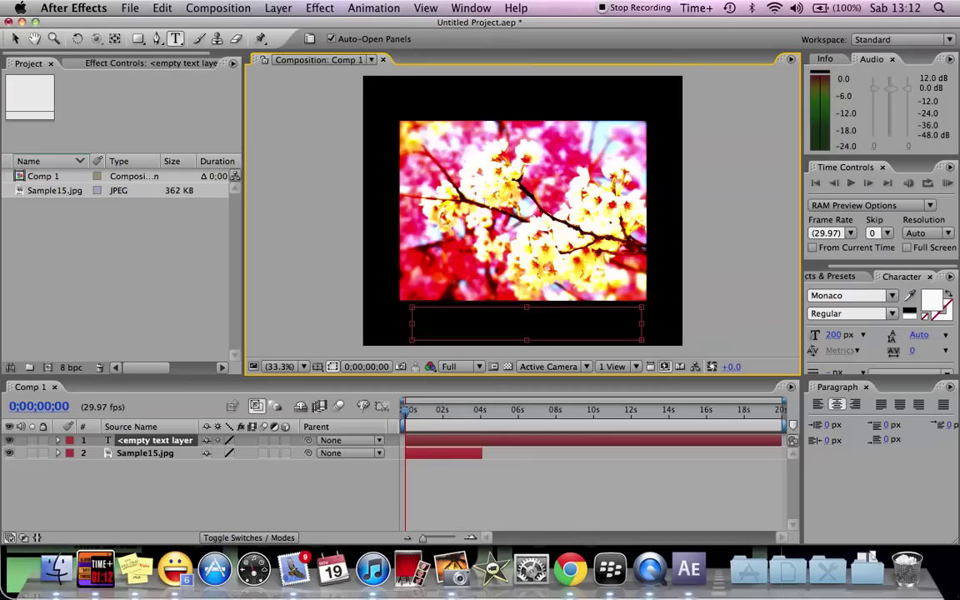
# Set the caption font size to 72 px, after briefly trying 48 px.
pyautogui.click(862, 334)
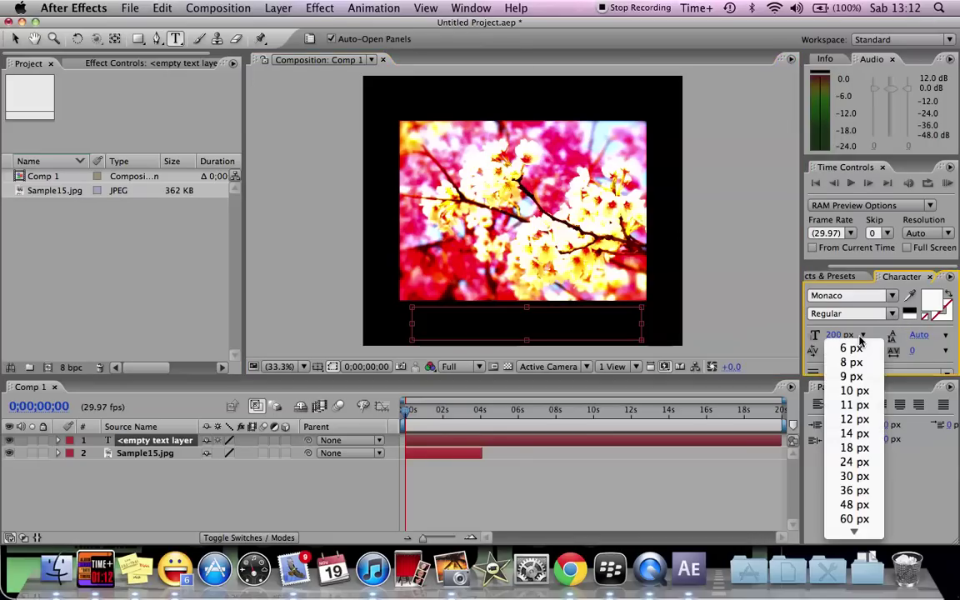
pyautogui.click(854, 504)
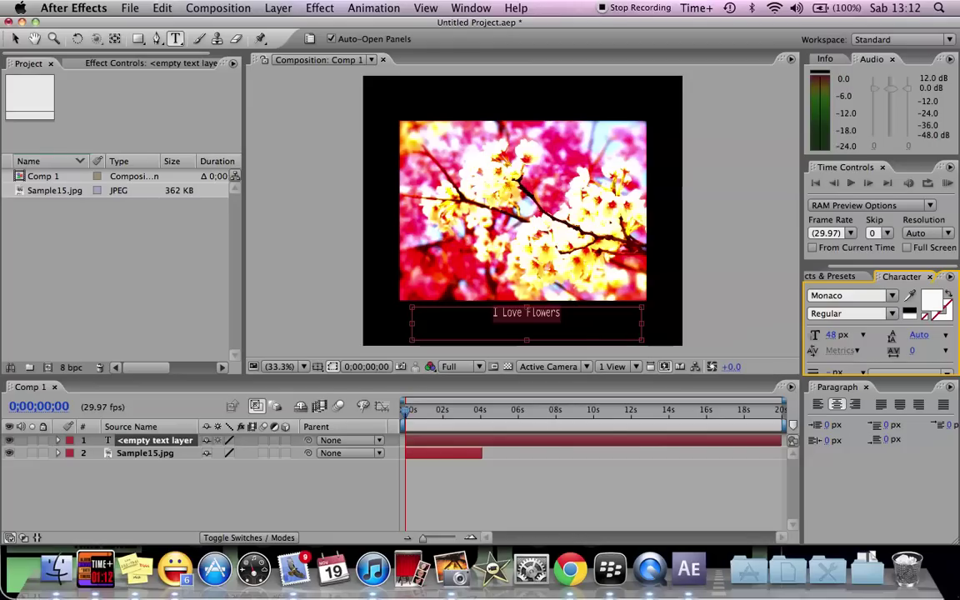
pyautogui.click(832, 334)
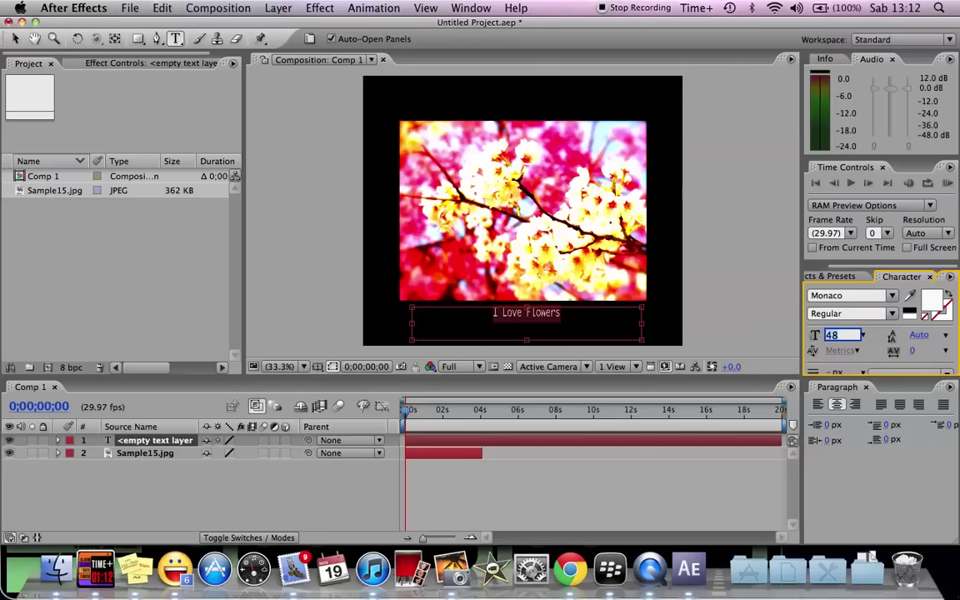
pyautogui.write('72')
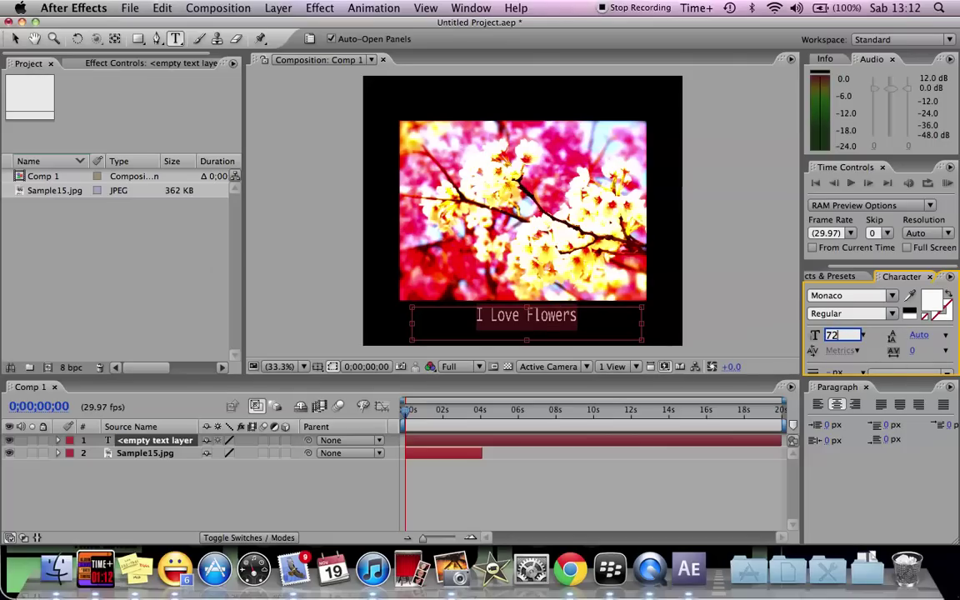
pyautogui.press('Return')
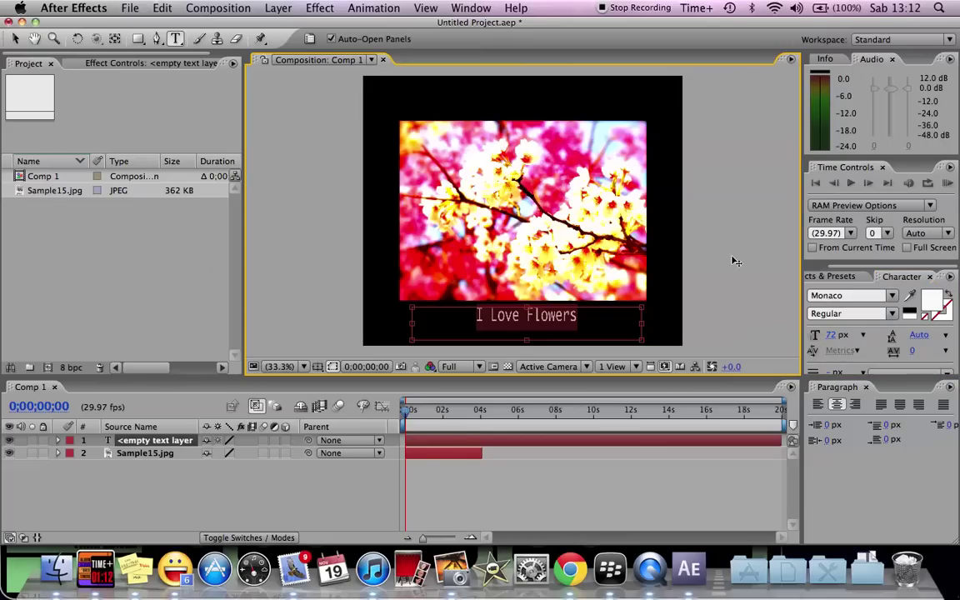
# Try Futura and Impact, settle on Myriad Pro, and keep the caption centre-aligned.
pyautogui.click(866, 295)
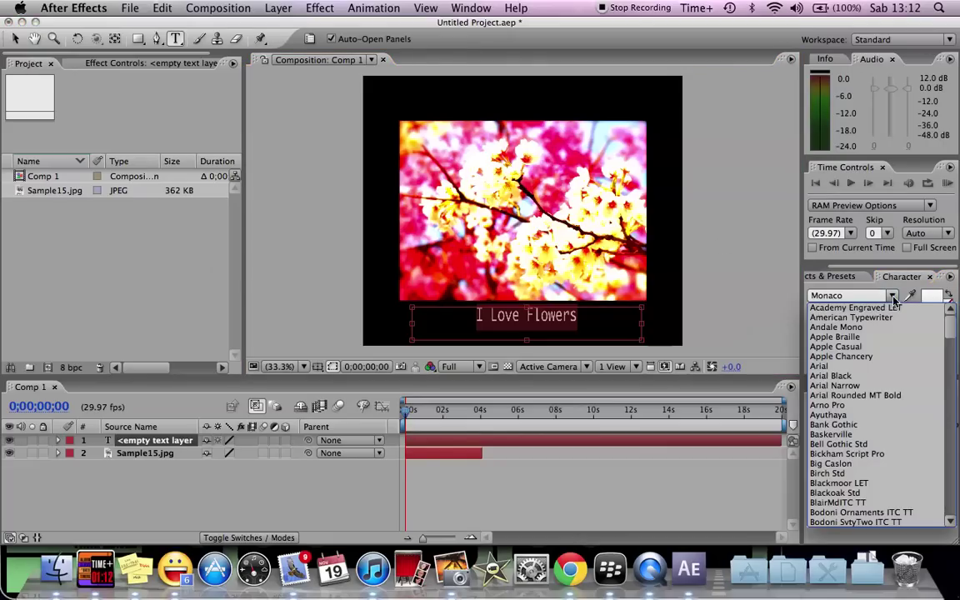
pyautogui.scroll(-10, 882, 406)
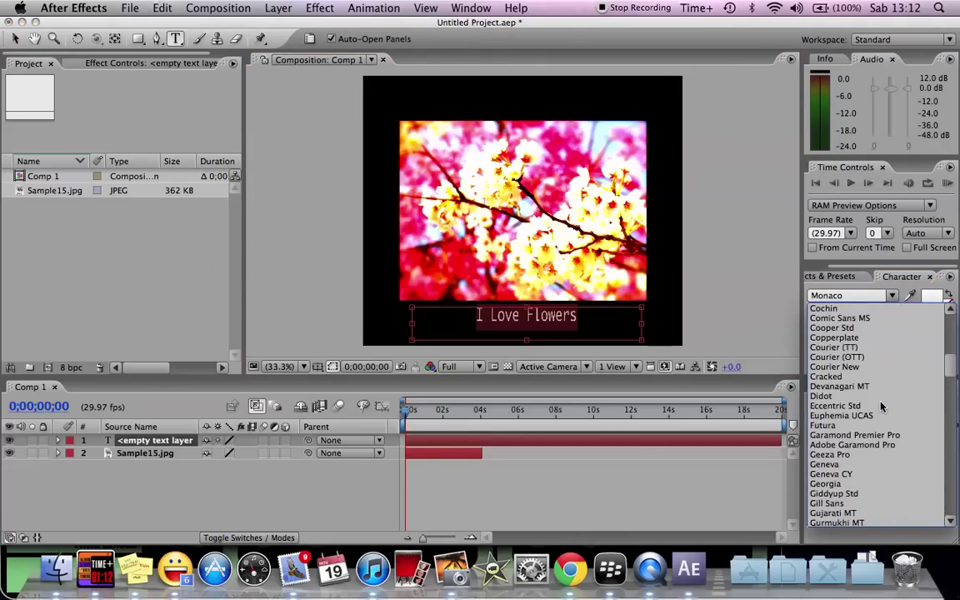
pyautogui.click(866, 364)
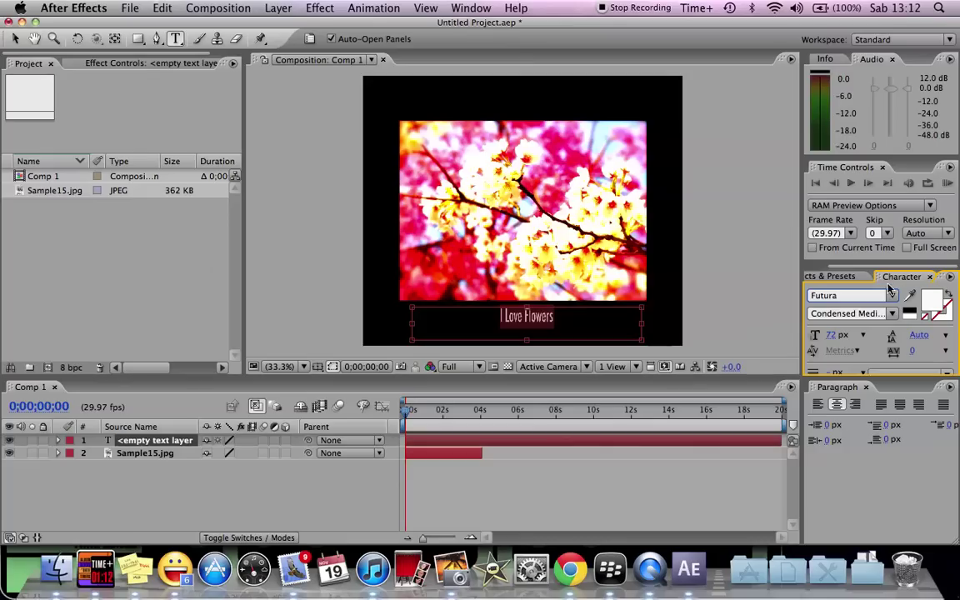
pyautogui.click(890, 293)
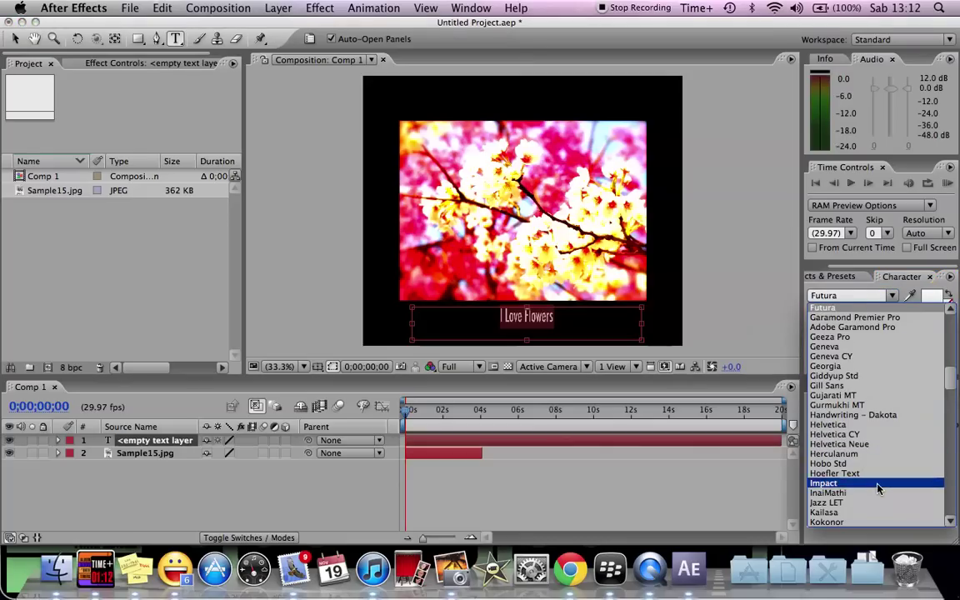
pyautogui.click(878, 484)
pyautogui.click(890, 295)
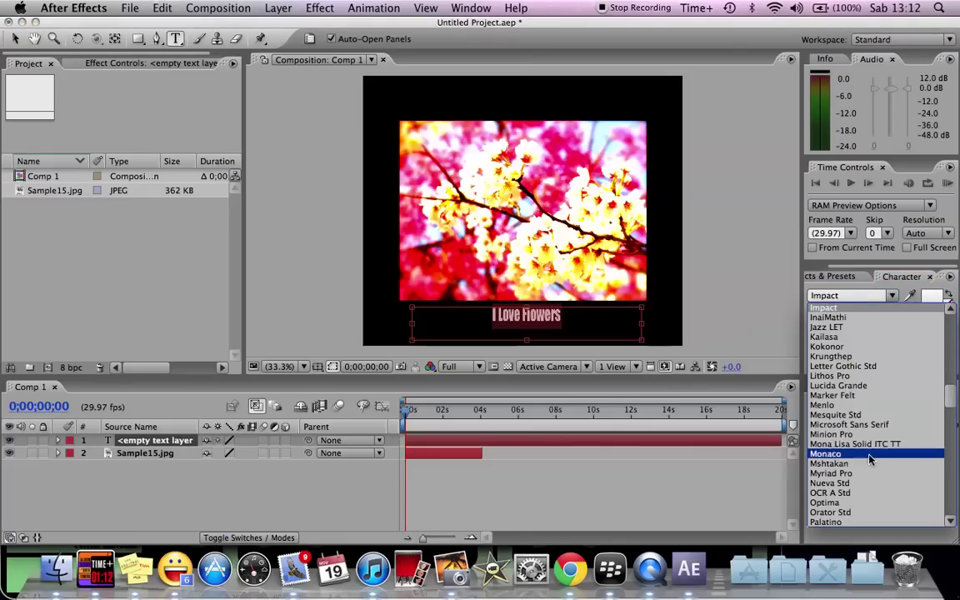
pyautogui.scroll(-3, 867, 454)
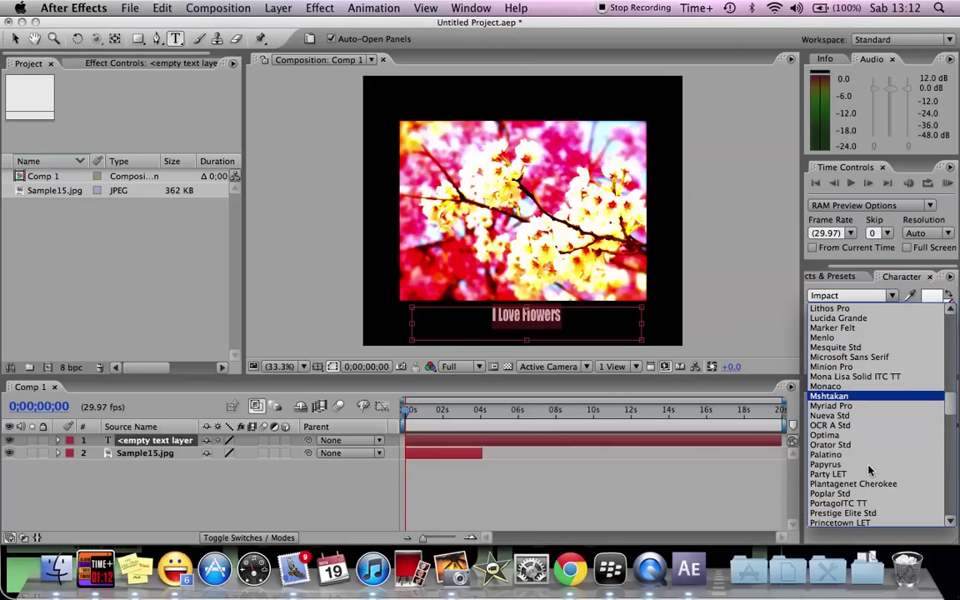
pyautogui.click(861, 405)
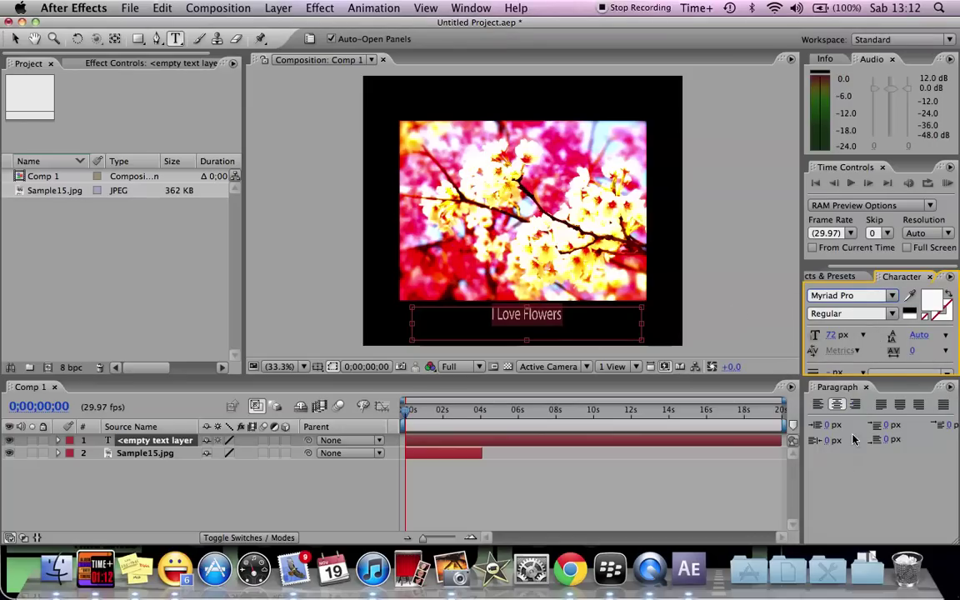
pyautogui.click(818, 405)
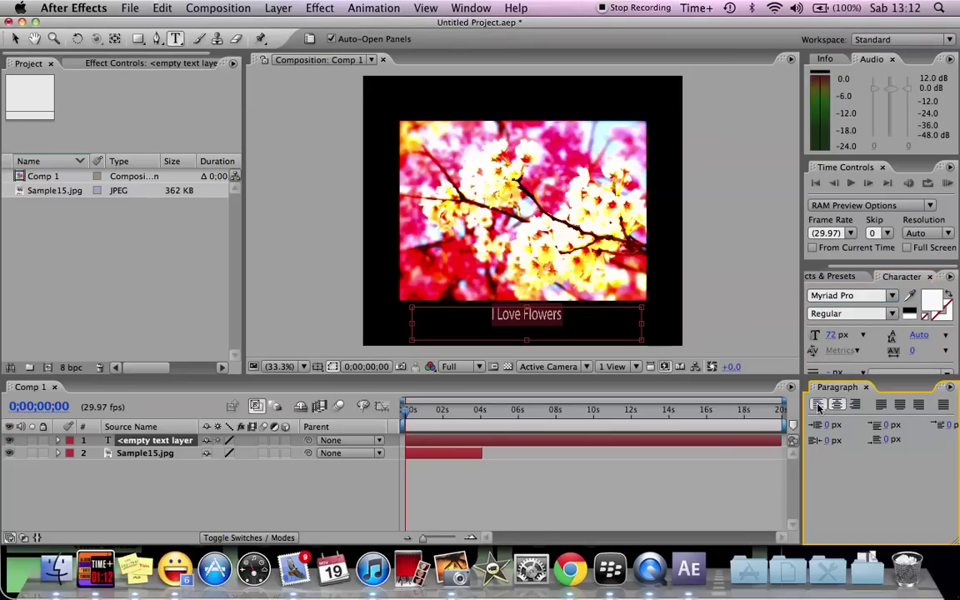
pyautogui.click(837, 404)
# Set the caption colour to pure white (FFFFFF), commit the text, and return to the Selection tool.
pyautogui.click(931, 302)
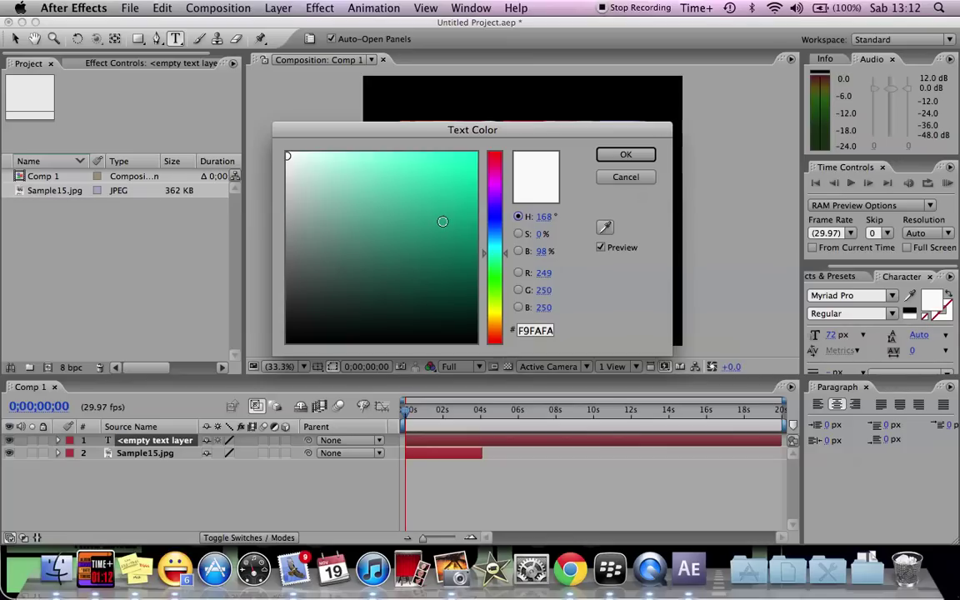
pyautogui.moveTo(443, 221)
pyautogui.mouseDown()
pyautogui.moveTo(473, 203)
pyautogui.moveTo(261, 150)
pyautogui.mouseUp()
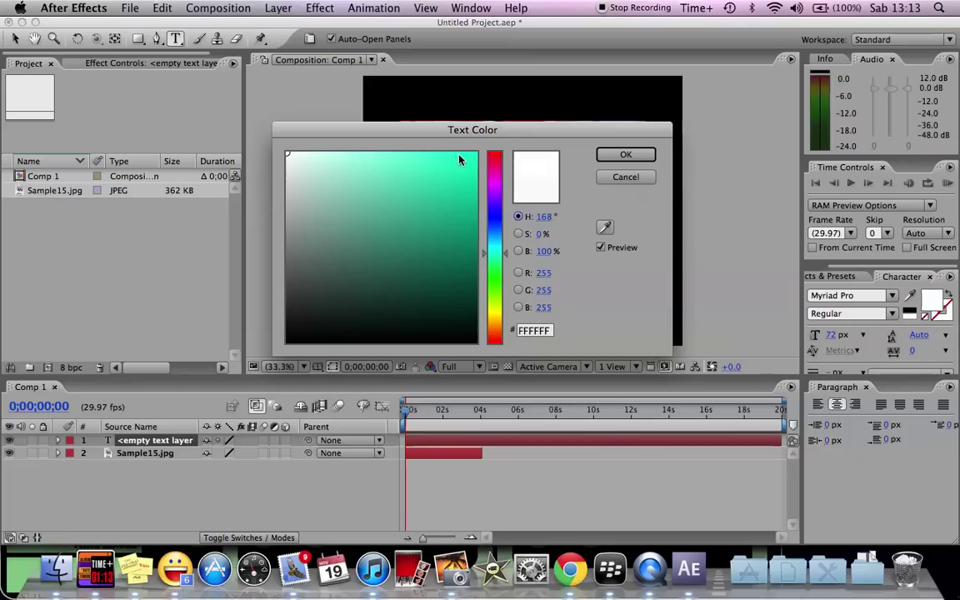
pyautogui.click(624, 155)
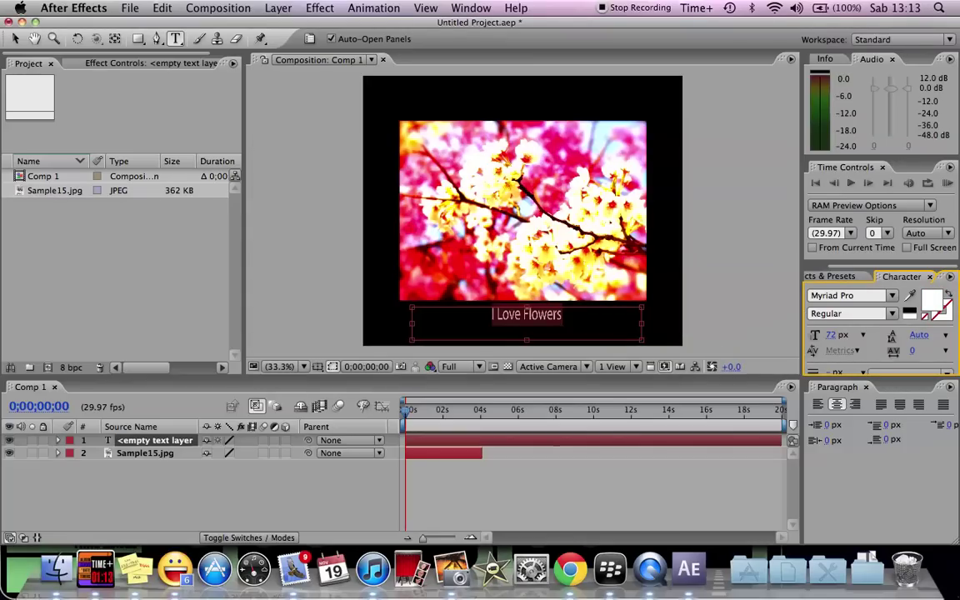
pyautogui.click(682, 306)
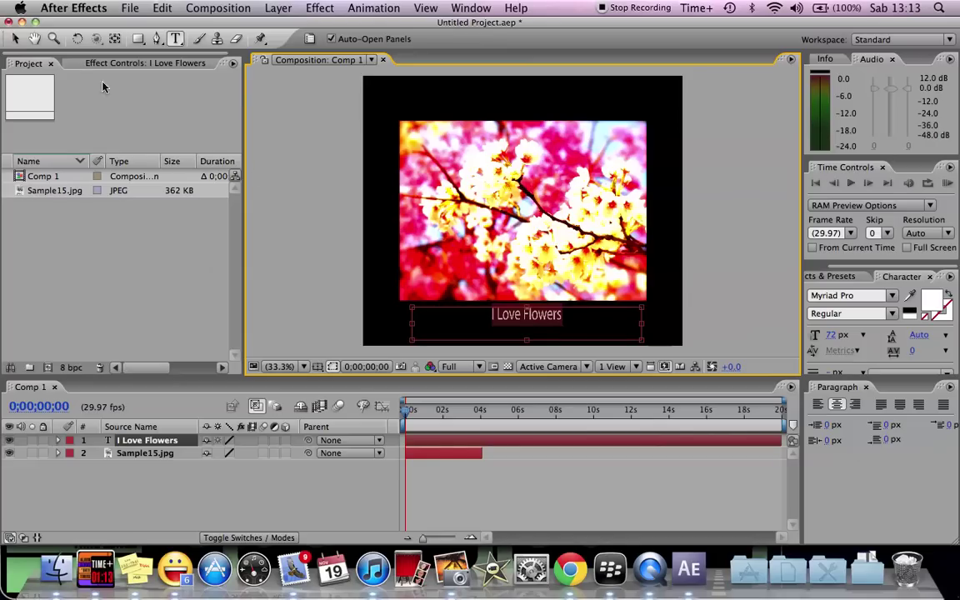
pyautogui.click(15, 38)
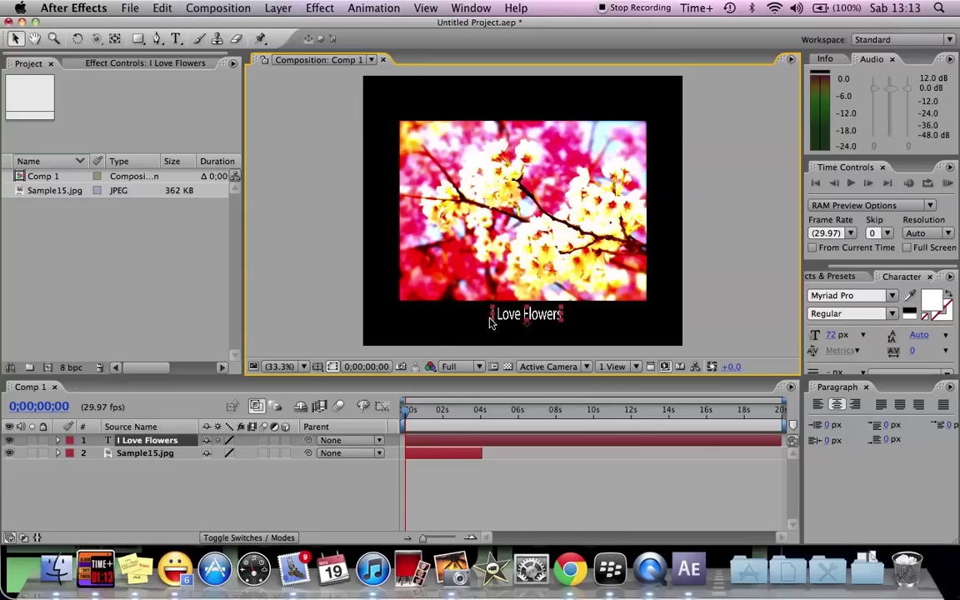
# Raise the I Love Flowers title in the viewer so it overlaps the flower photo's bottom edge.
pyautogui.moveTo(491, 325)
pyautogui.mouseDown()
pyautogui.moveTo(487, 310)
pyautogui.moveTo(448, 322)
pyautogui.moveTo(493, 327)
pyautogui.mouseUp()
pyautogui.click(709, 319)
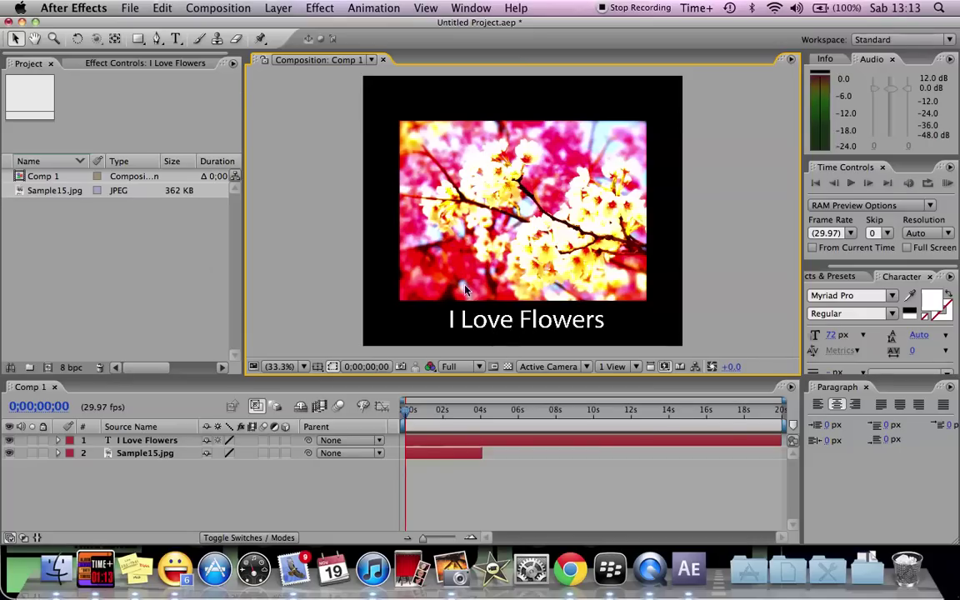
pyautogui.click(569, 312)
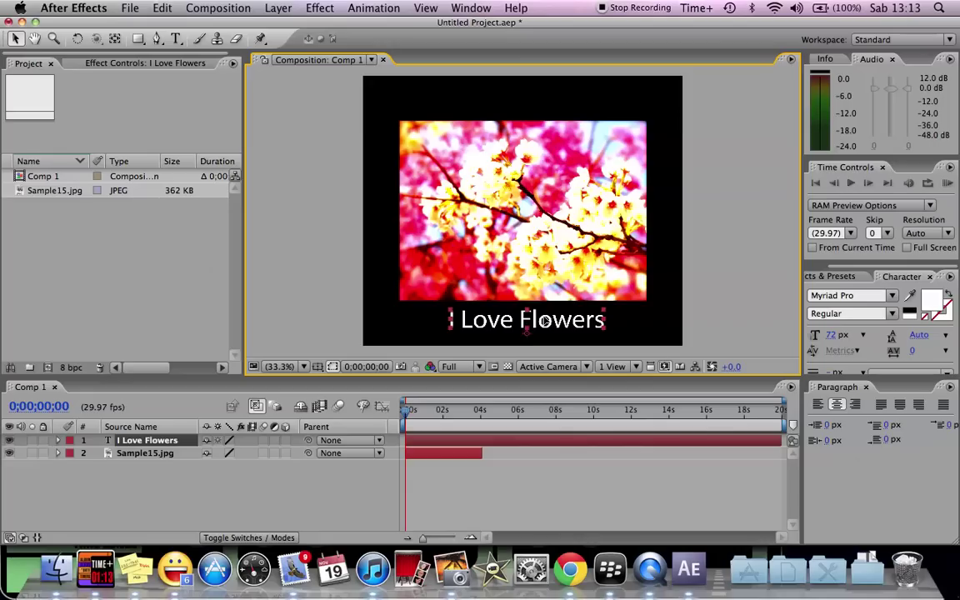
pyautogui.moveTo(543, 320)
pyautogui.mouseDown()
pyautogui.moveTo(549, 282)
pyautogui.moveTo(541, 318)
pyautogui.moveTo(544, 305)
pyautogui.mouseUp()
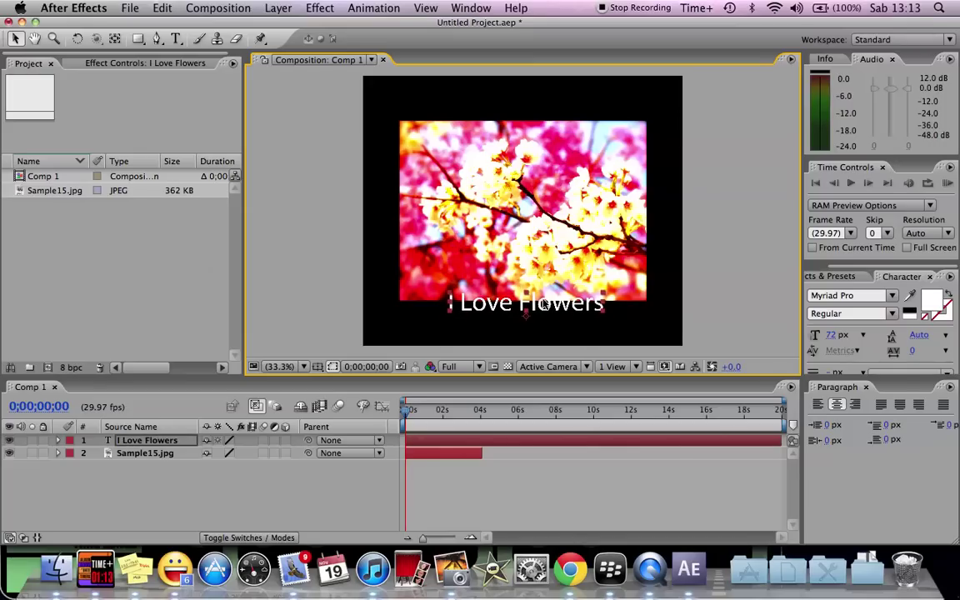
# Place the I Love Flowers layer beneath Sample15.jpg and shift the title behind the photo.
pyautogui.click(178, 427)
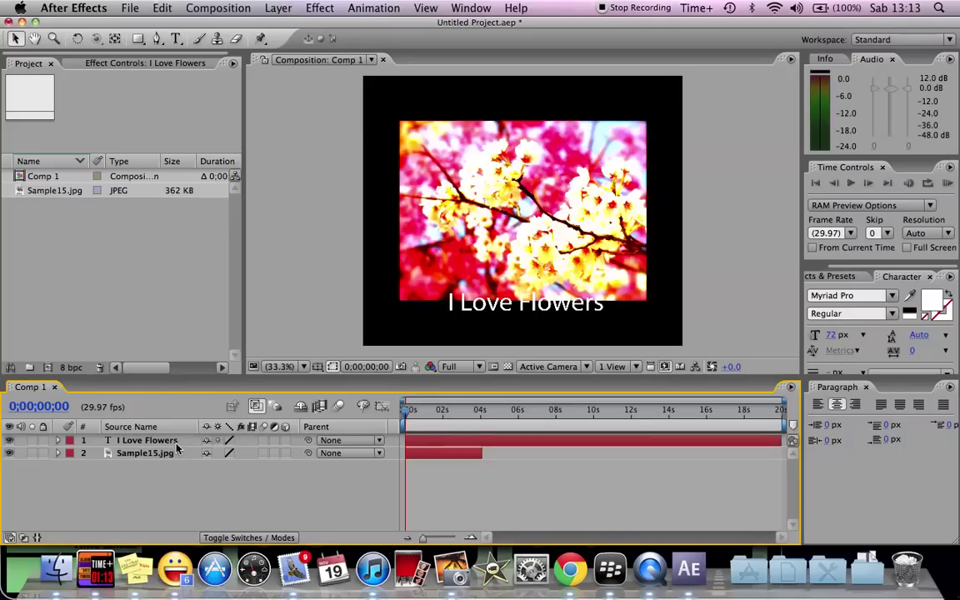
pyautogui.click(176, 442)
pyautogui.moveTo(176, 446); pyautogui.dragTo(174, 466)
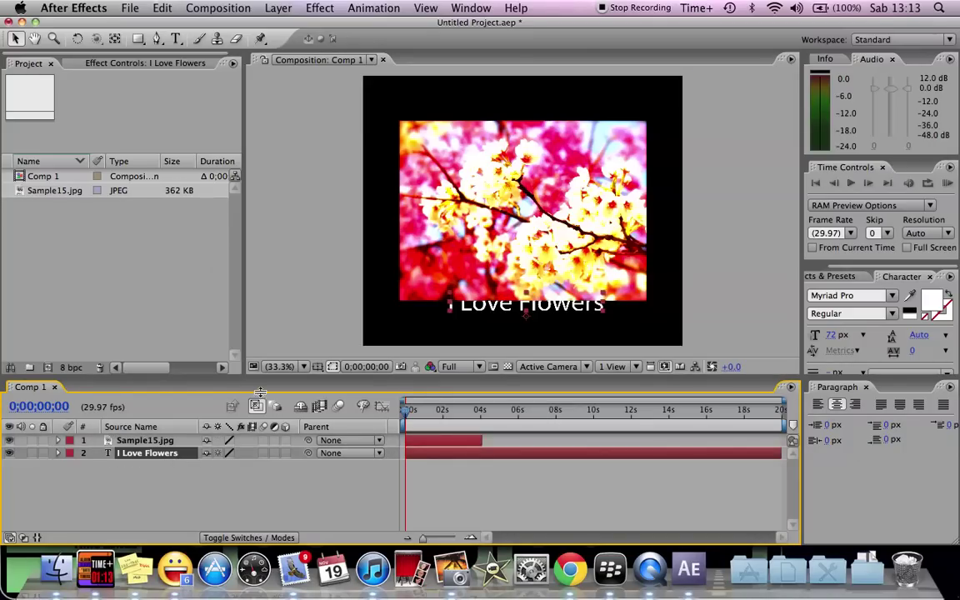
pyautogui.moveTo(472, 303)
pyautogui.mouseDown()
pyautogui.moveTo(471, 205)
pyautogui.moveTo(479, 310)
pyautogui.mouseUp()
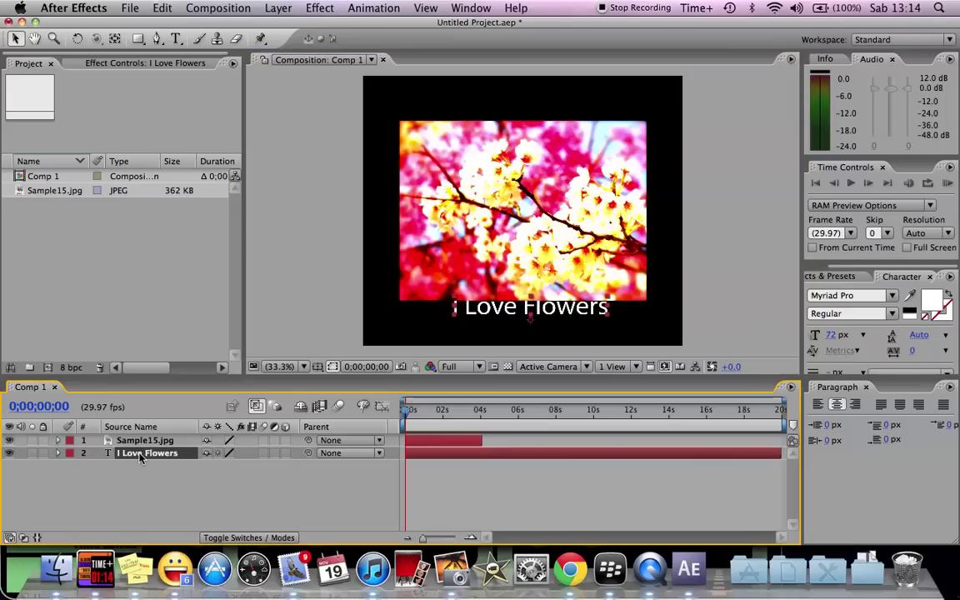
# Move the I Love Flowers layer back above Sample15.jpg in the layer stack.
pyautogui.click(127, 408)
pyautogui.moveTo(142, 438); pyautogui.dragTo(138, 436)
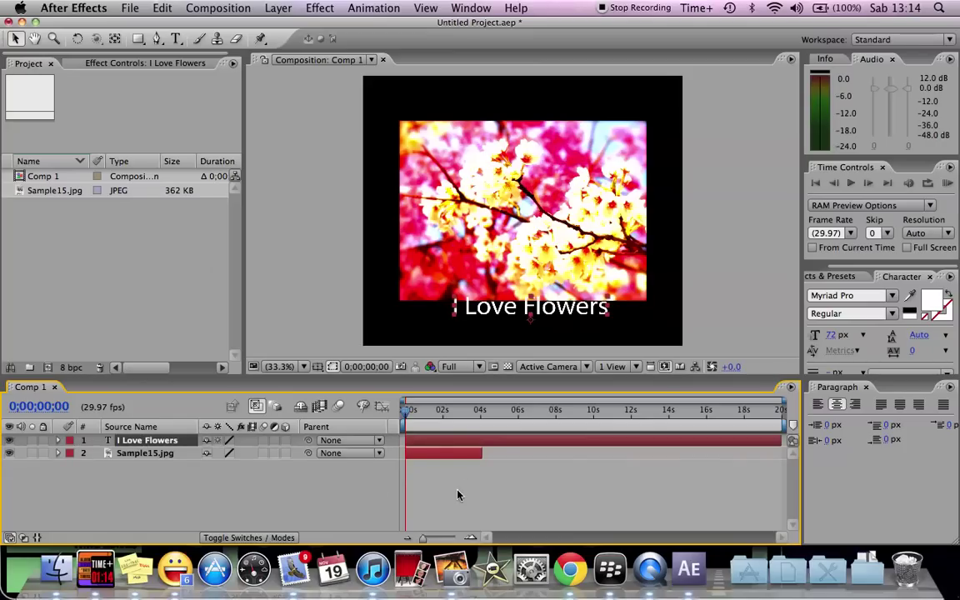
pyautogui.click(70, 441)
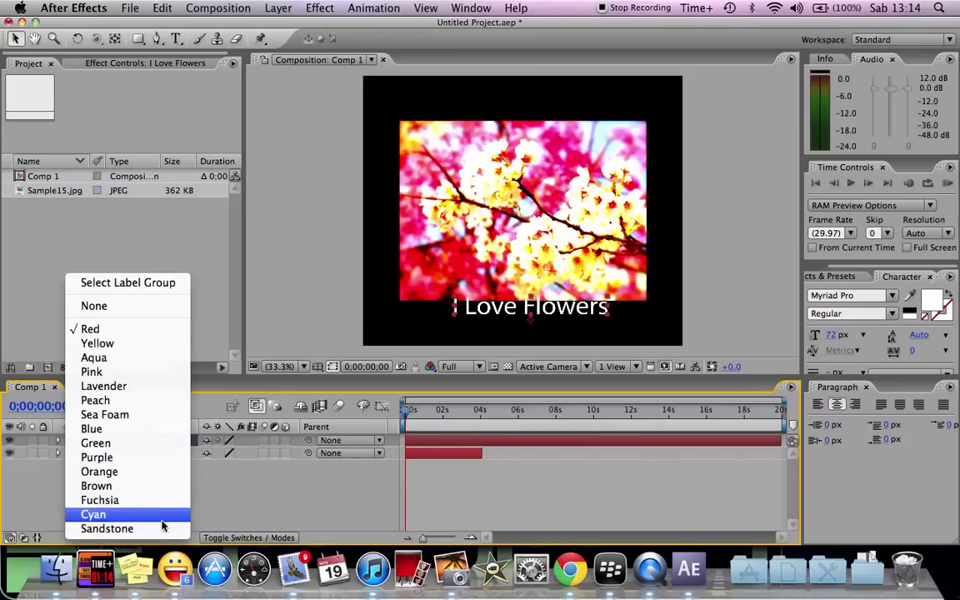
# Give the I Love Flowers layer a Blue label and trim its out-point to about 5 seconds.
pyautogui.click(146, 431)
pyautogui.click(439, 491)
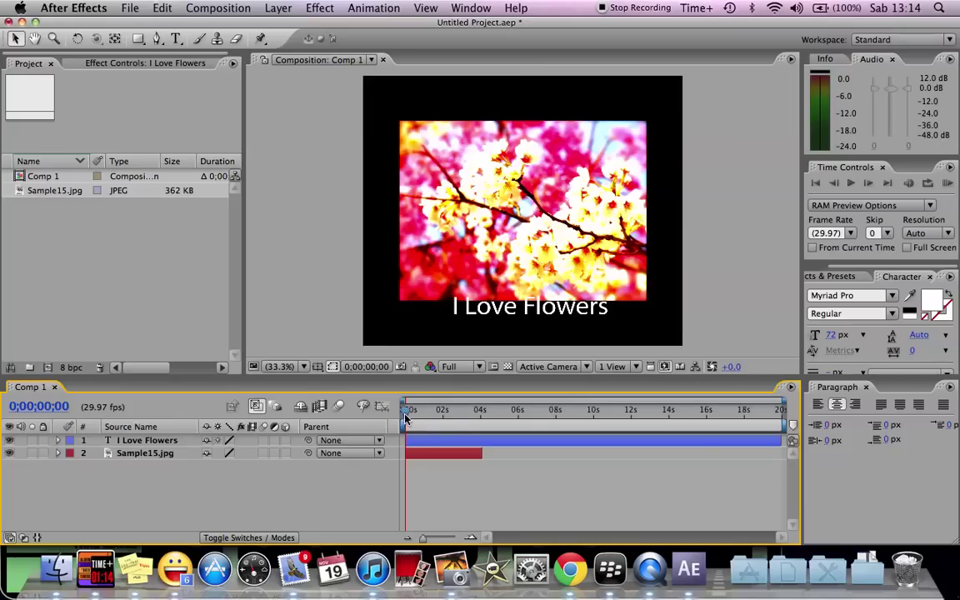
pyautogui.moveTo(406, 413); pyautogui.dragTo(415, 443)
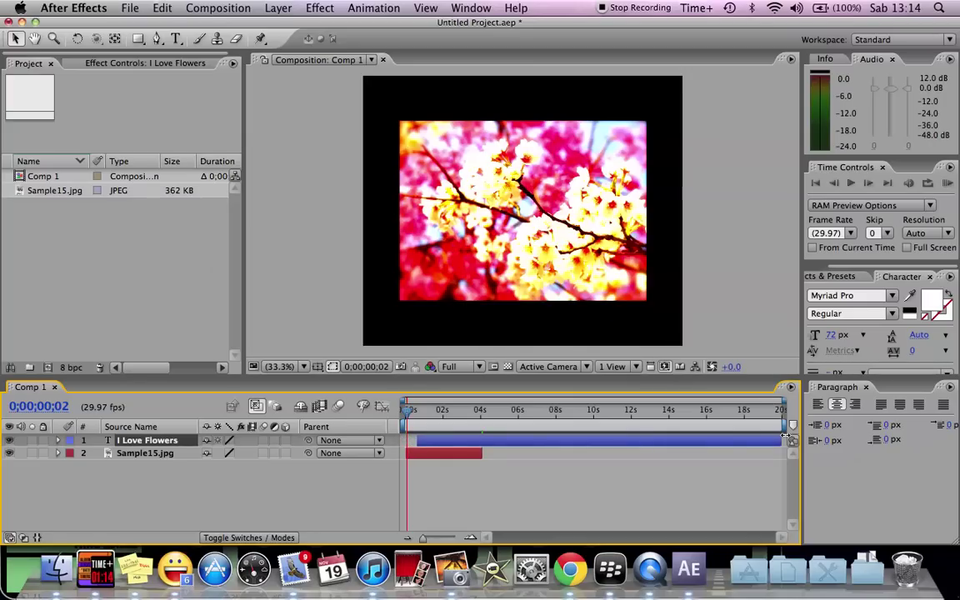
pyautogui.moveTo(785, 437); pyautogui.dragTo(506, 419)
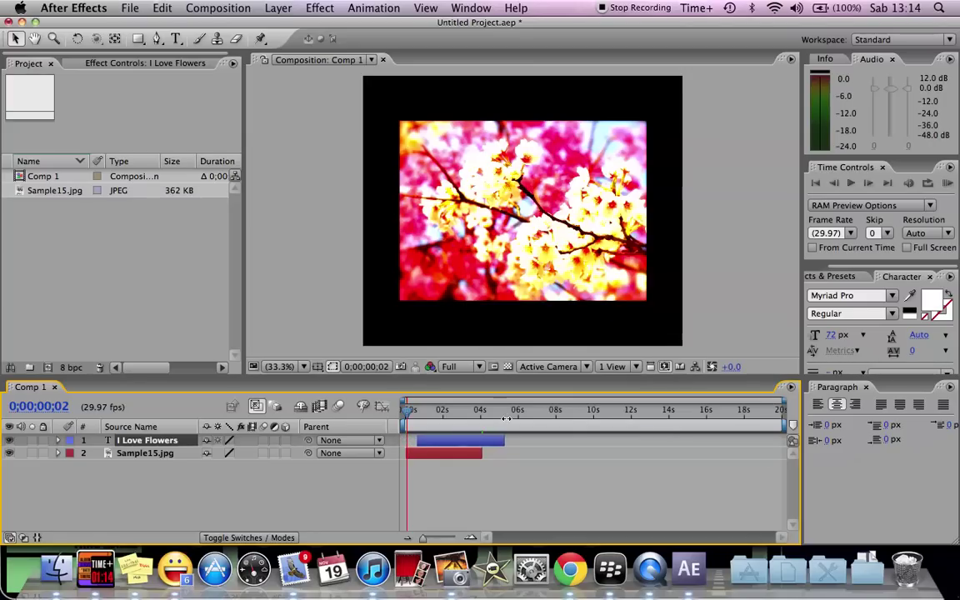
pyautogui.moveTo(408, 416)
pyautogui.mouseDown()
pyautogui.moveTo(620, 412)
pyautogui.moveTo(413, 412)
pyautogui.moveTo(406, 421)
pyautogui.moveTo(531, 417)
pyautogui.moveTo(407, 425)
pyautogui.mouseUp()
pyautogui.click(154, 501)
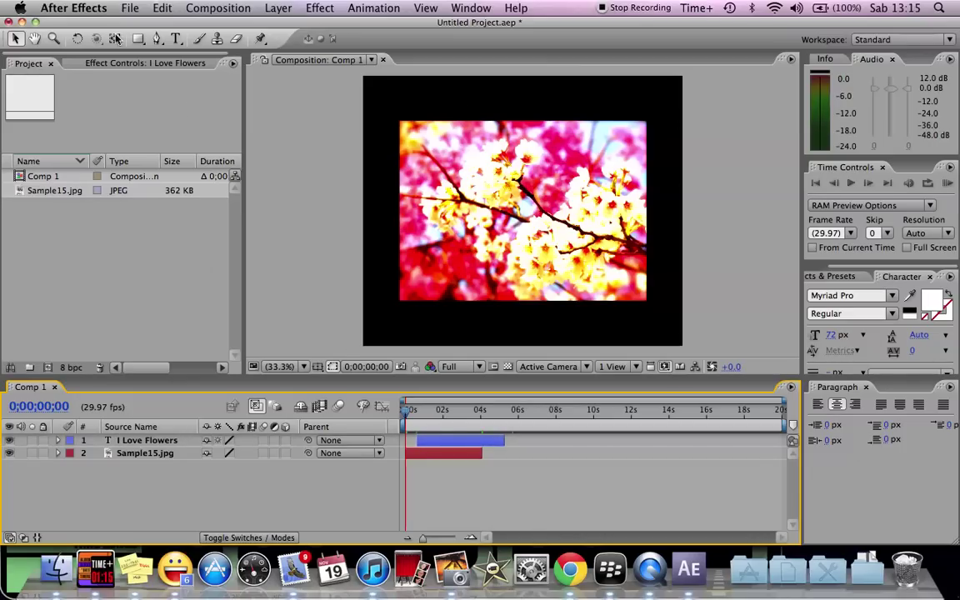
# Open the Import File dialog and browse the Movies, iPhoto and Photos media sources.
pyautogui.click(130, 8)
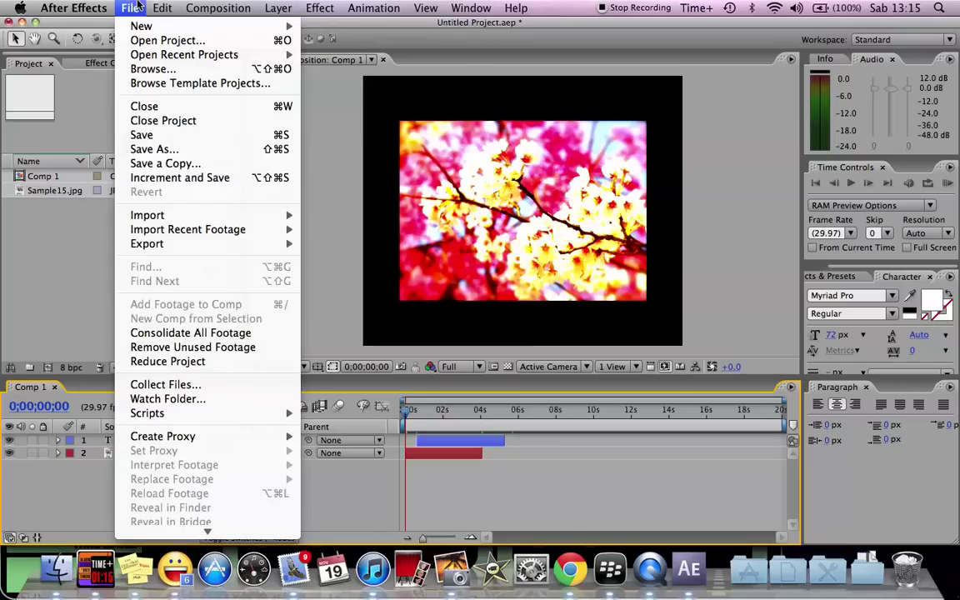
pyautogui.click(48, 294)
pyautogui.doubleClick(47, 294)
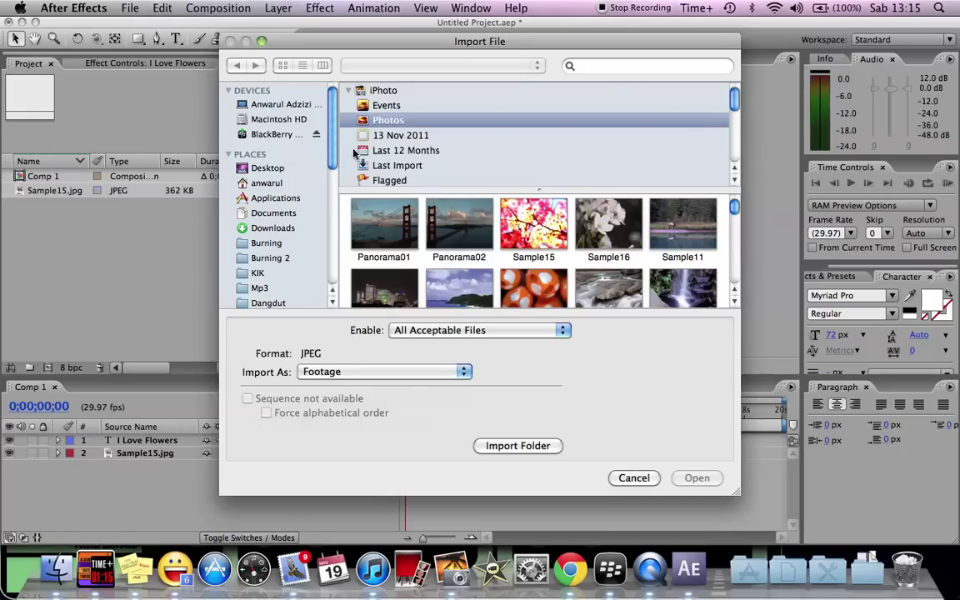
pyautogui.moveTo(333, 135); pyautogui.dragTo(335, 336)
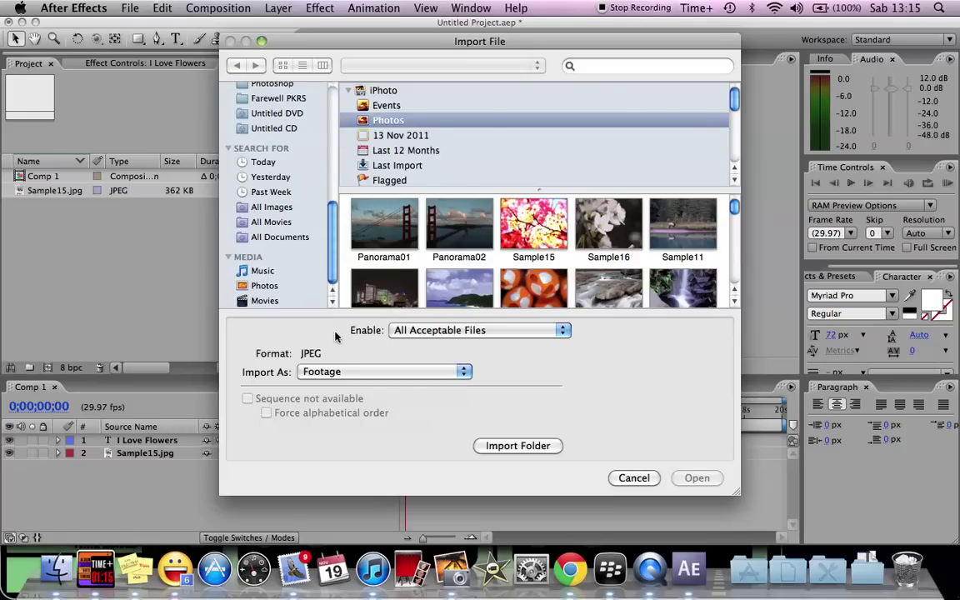
pyautogui.click(269, 302)
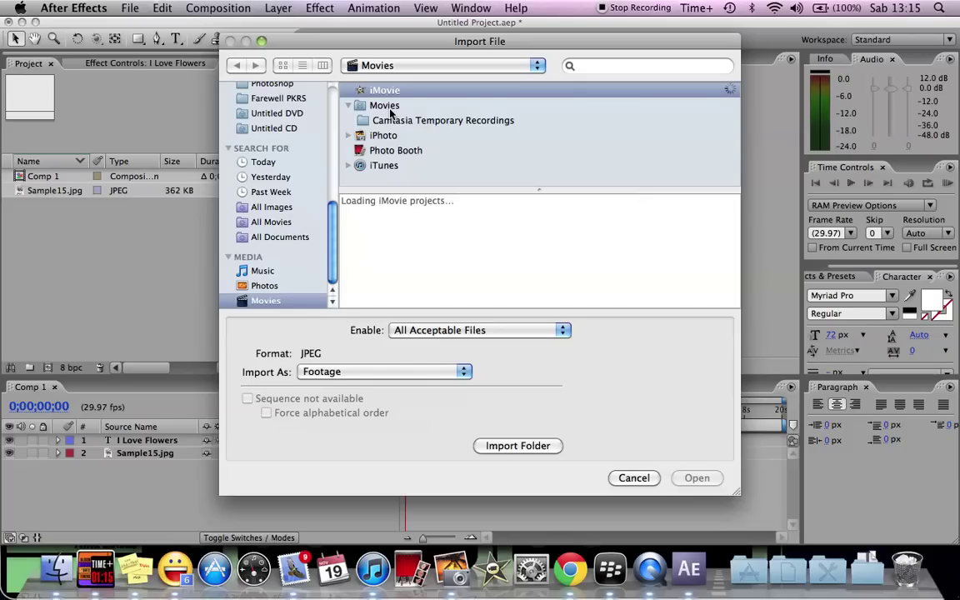
pyautogui.click(395, 136)
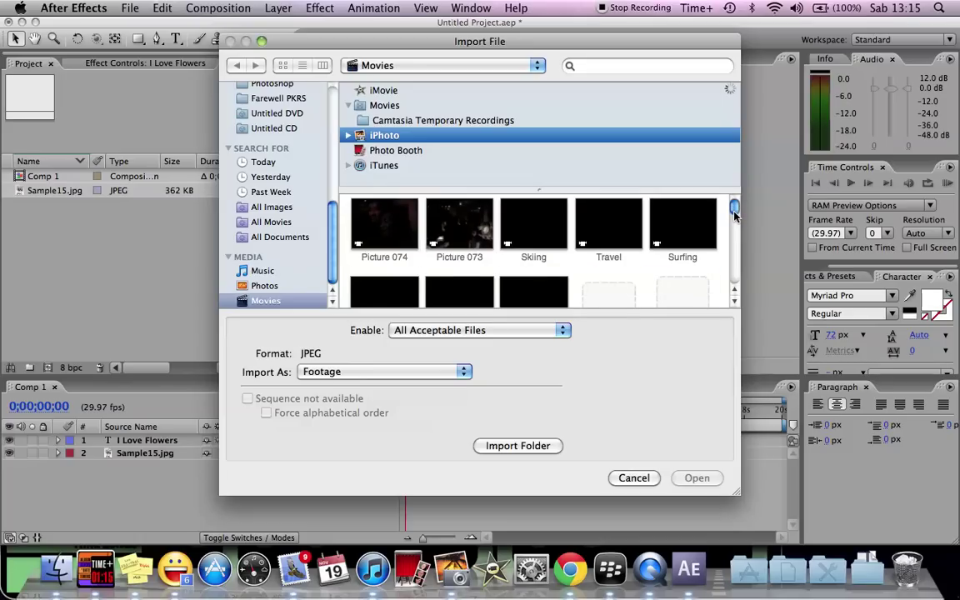
pyautogui.moveTo(734, 210); pyautogui.dragTo(734, 200)
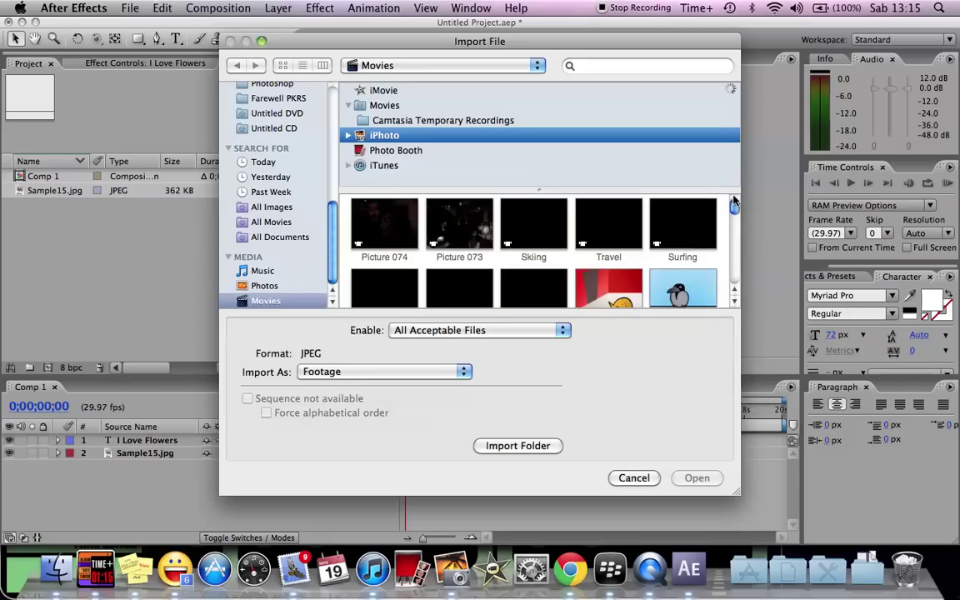
pyautogui.click(687, 292)
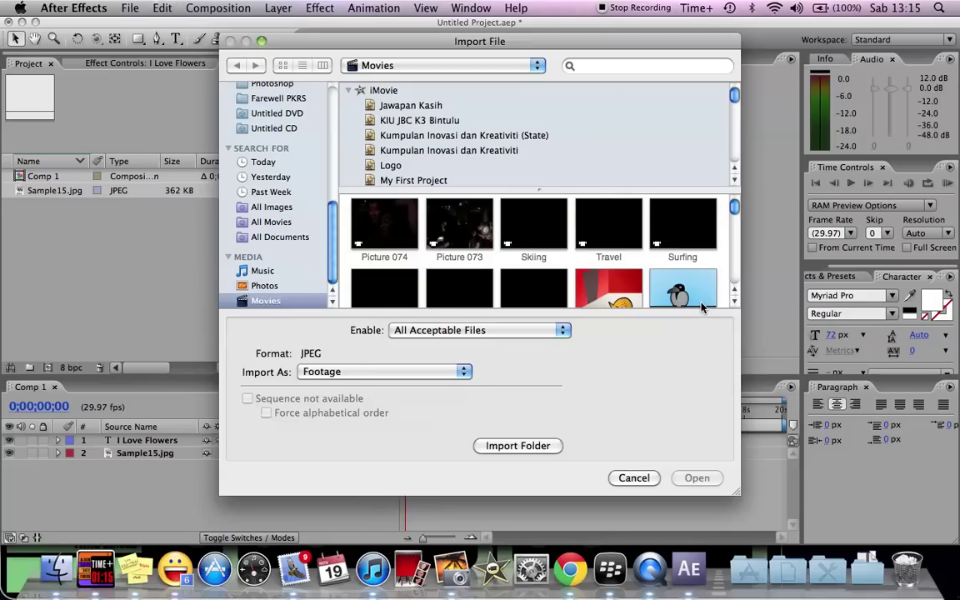
pyautogui.click(266, 287)
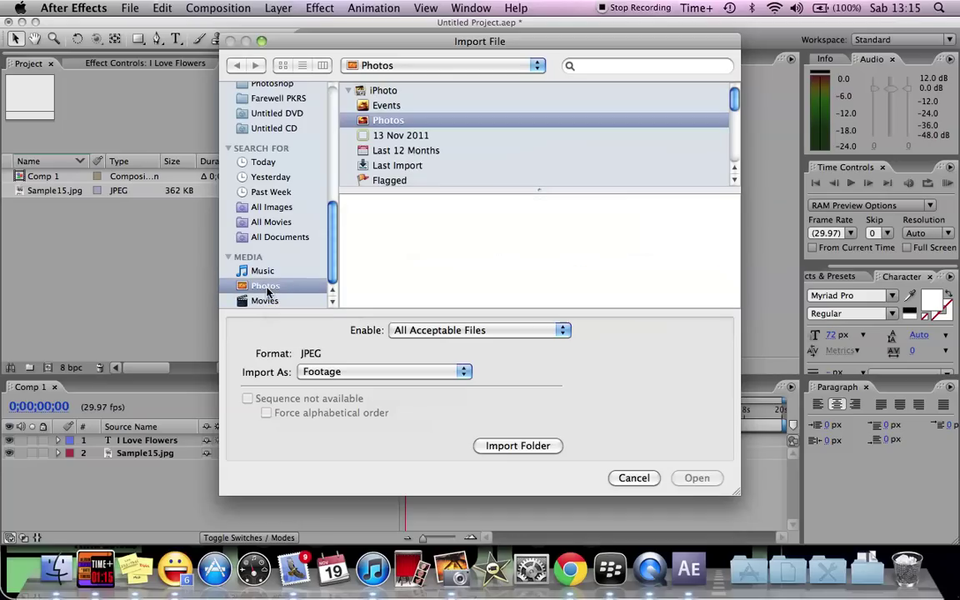
pyautogui.click(264, 301)
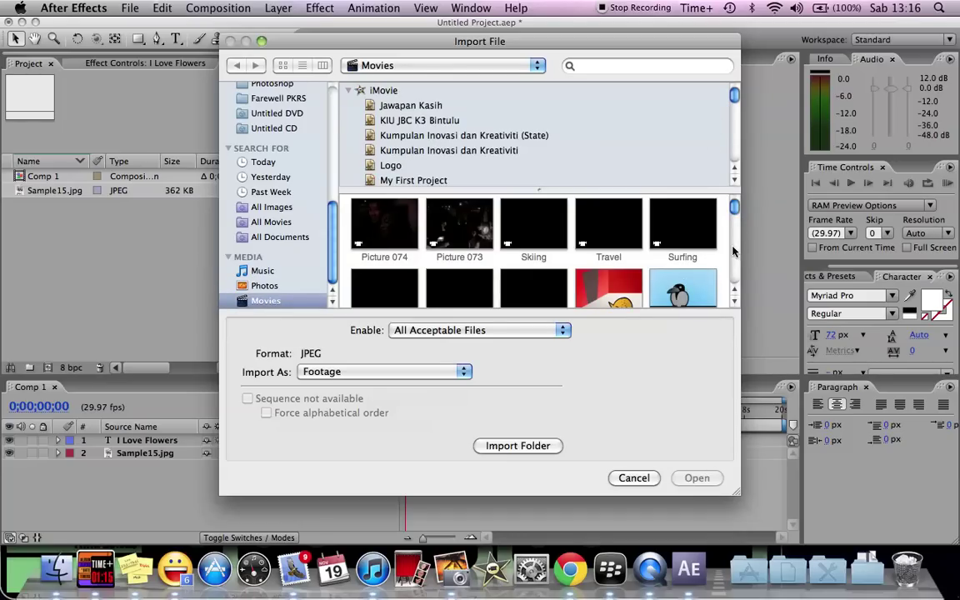
pyautogui.scroll(-3, 733, 251)
pyautogui.scroll(-3, 480, 292)
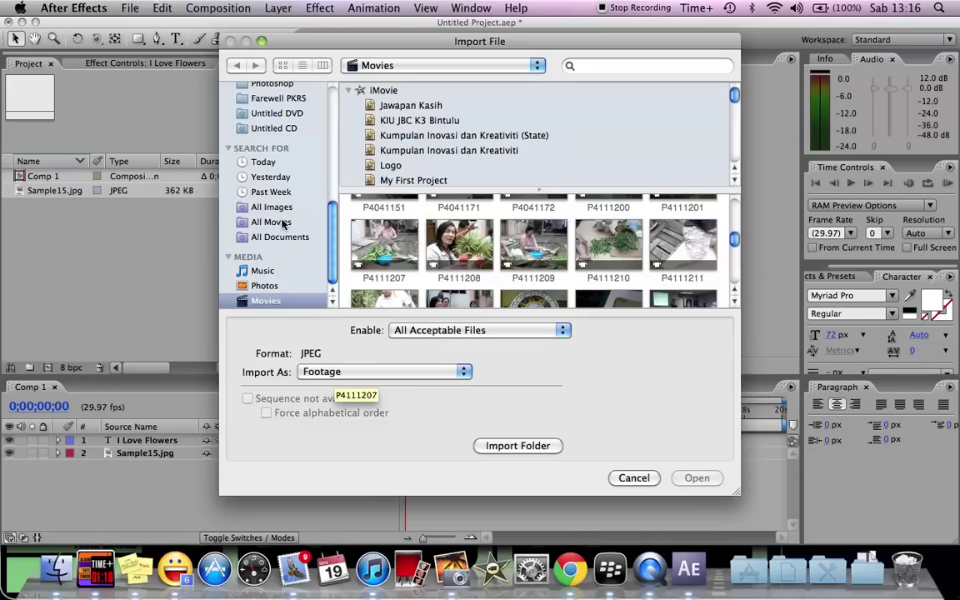
# From All Movies, import Screen Recording.mov as Footage.
pyautogui.click(384, 372)
pyautogui.click(383, 371)
pyautogui.click(284, 222)
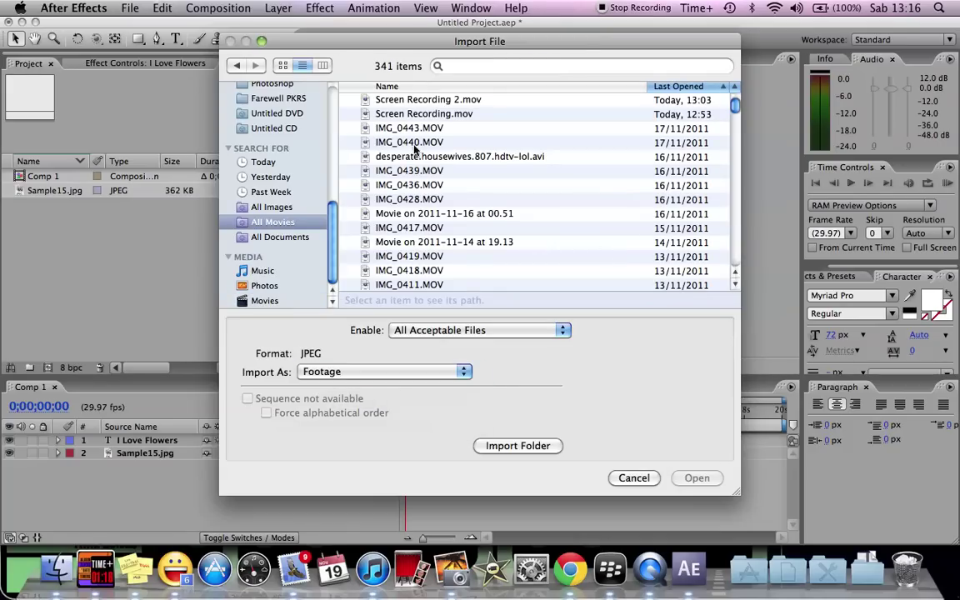
pyautogui.click(447, 119)
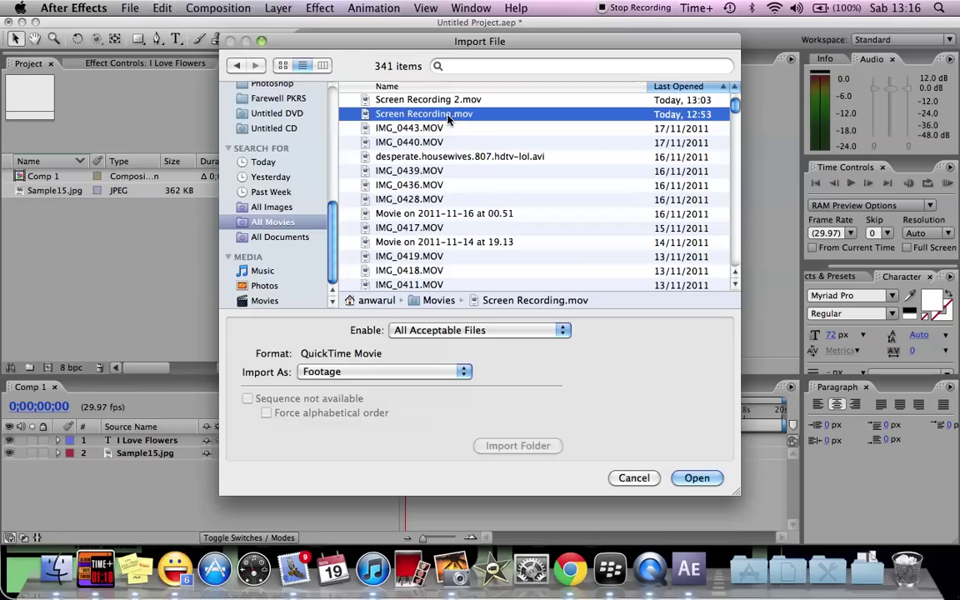
pyautogui.click(686, 473)
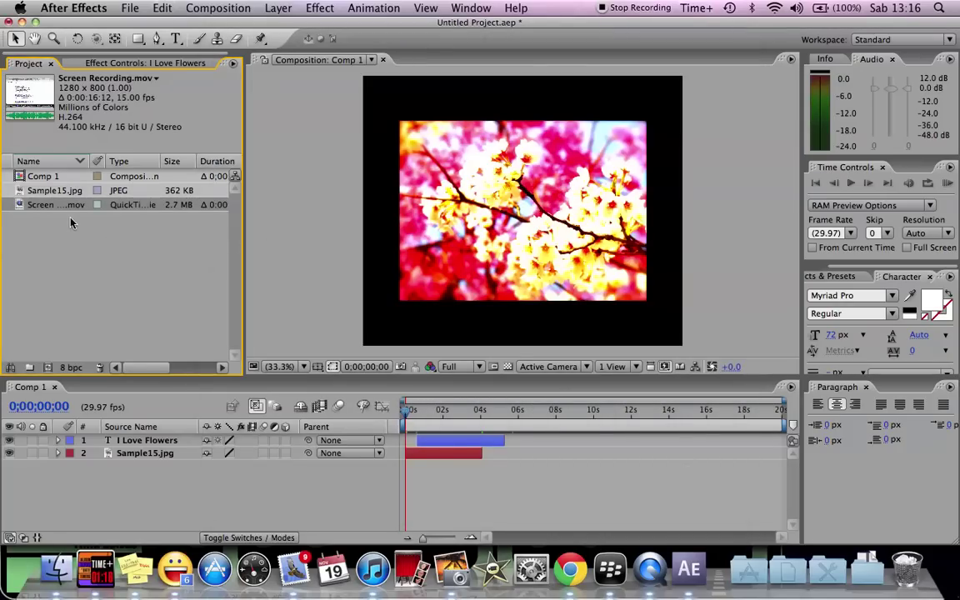
# Add the Screen Recording clip to Comp 1 and move its layer to the top.
pyautogui.moveTo(54, 206); pyautogui.dragTo(191, 454)
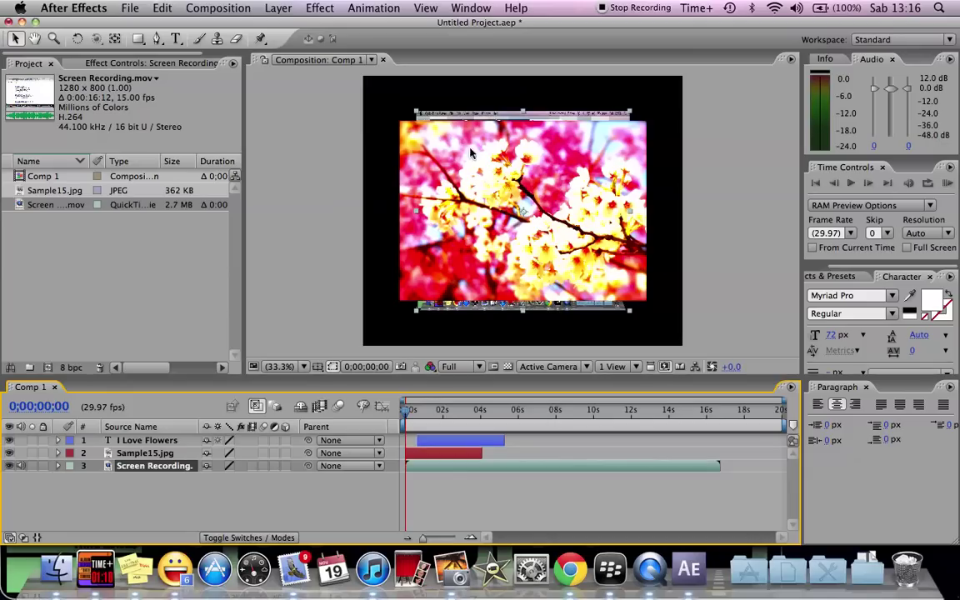
pyautogui.moveTo(459, 121); pyautogui.dragTo(453, 101)
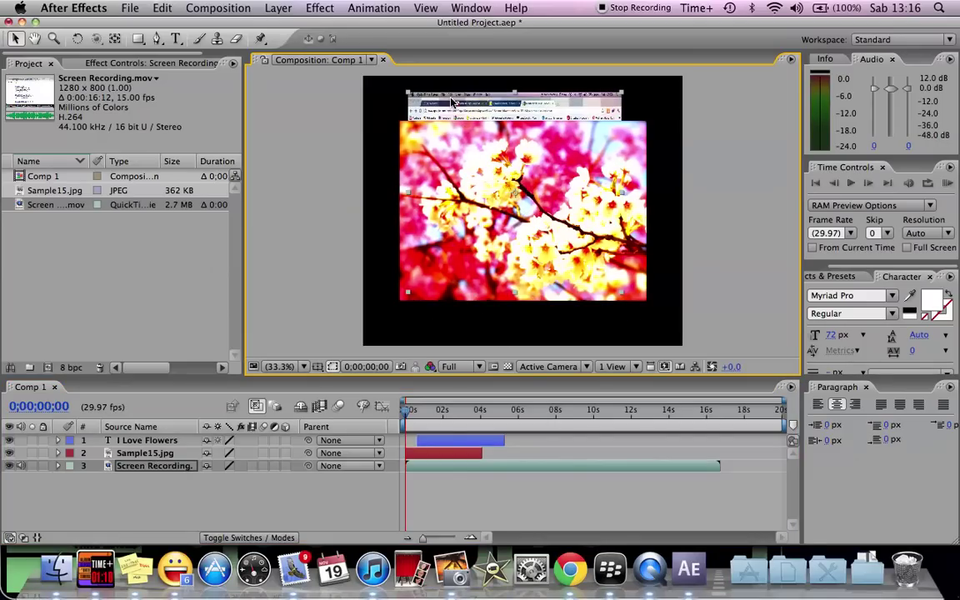
pyautogui.click(171, 423)
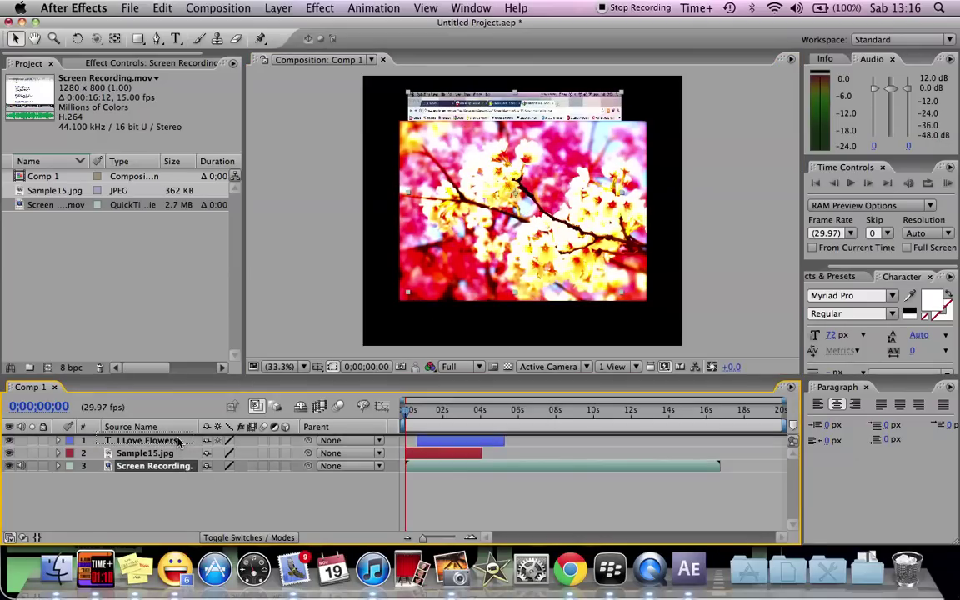
pyautogui.moveTo(177, 442); pyautogui.dragTo(175, 434)
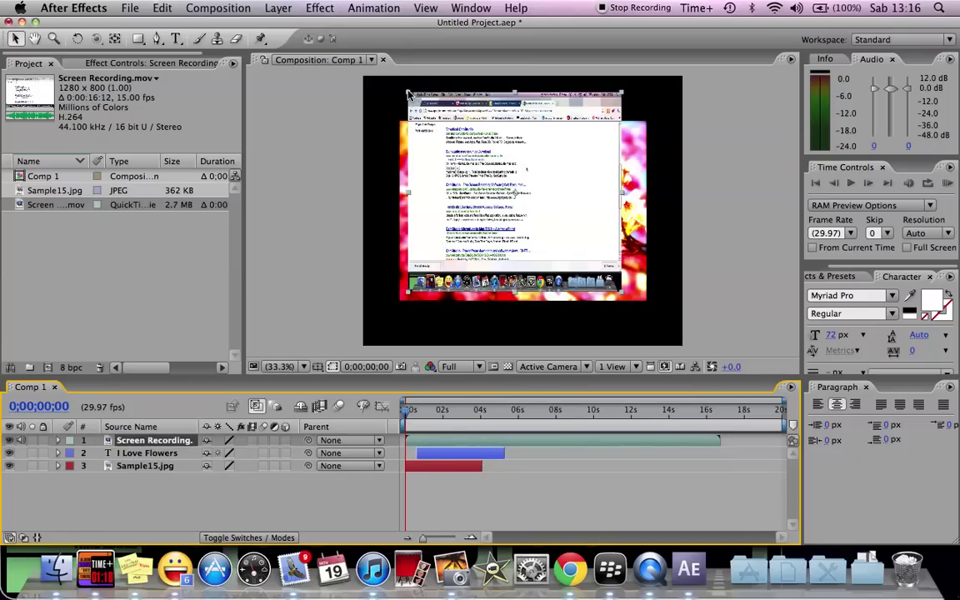
# Shrink the screen recording into a small window in the comp's lower-right corner.
pyautogui.moveTo(408, 93); pyautogui.dragTo(451, 145)
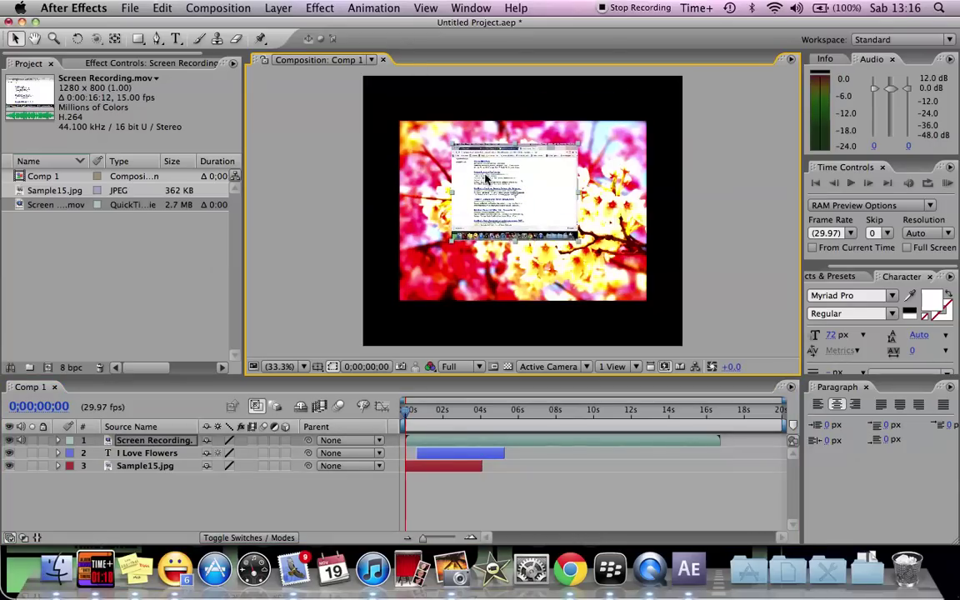
pyautogui.moveTo(485, 178); pyautogui.dragTo(588, 281)
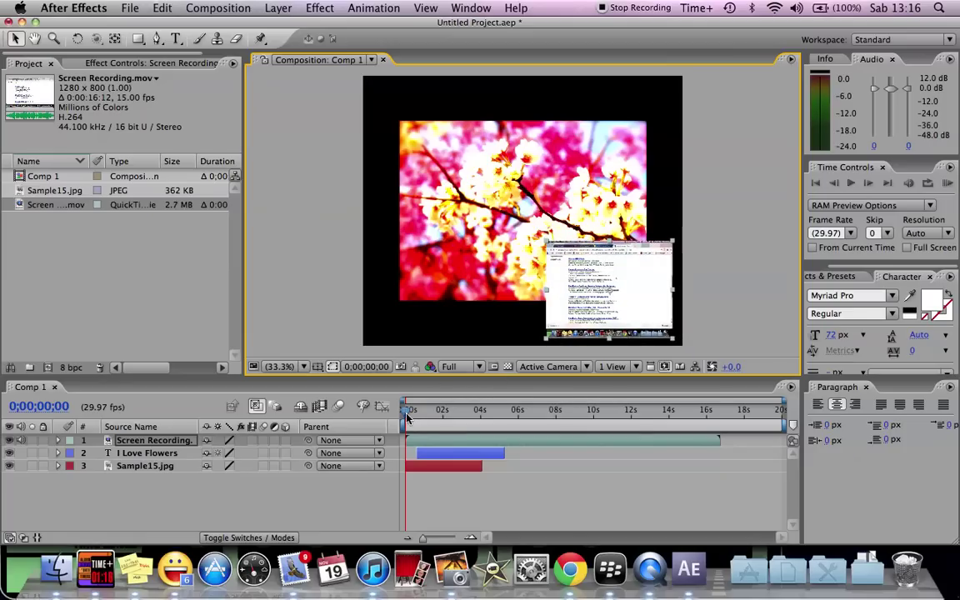
pyautogui.moveTo(407, 418)
pyautogui.mouseDown()
pyautogui.moveTo(639, 431)
pyautogui.moveTo(407, 435)
pyautogui.mouseUp()
# Delete the Screen Recording layer from Comp 1, then cancel a first import attempt.
pyautogui.click(594, 275)
pyautogui.press('Delete')
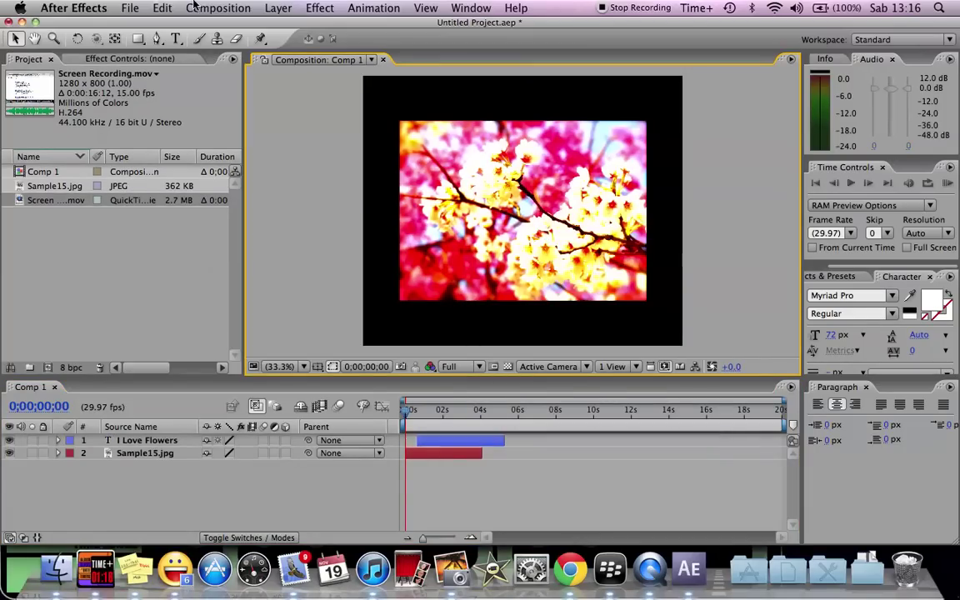
pyautogui.click(138, 8)
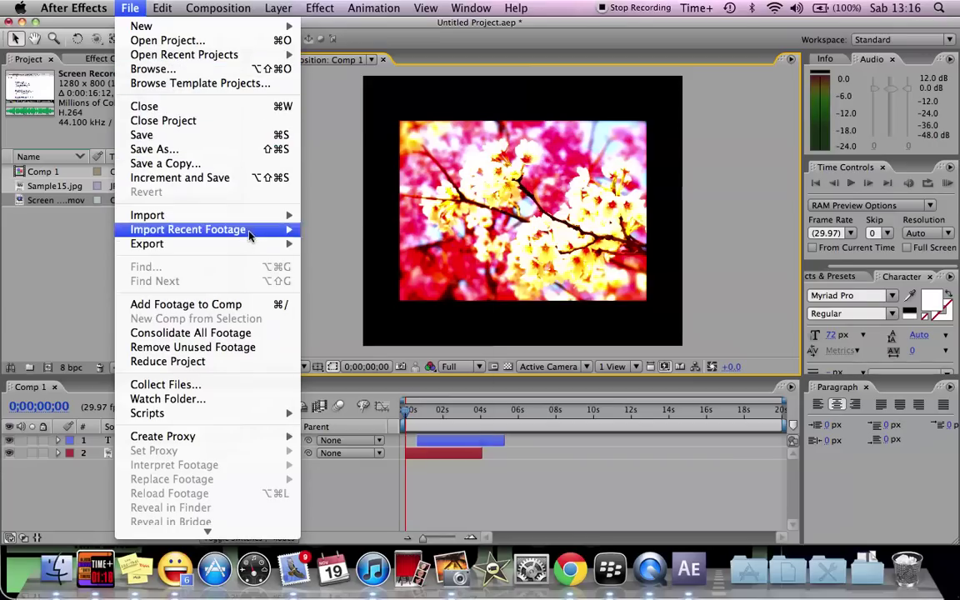
pyautogui.press('super+i')
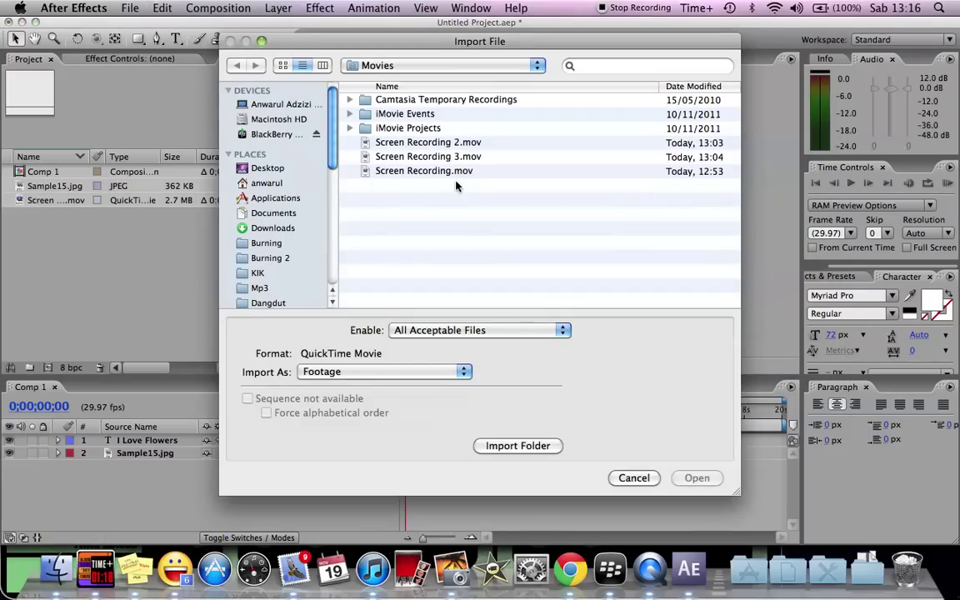
pyautogui.scroll(-5, 333, 185)
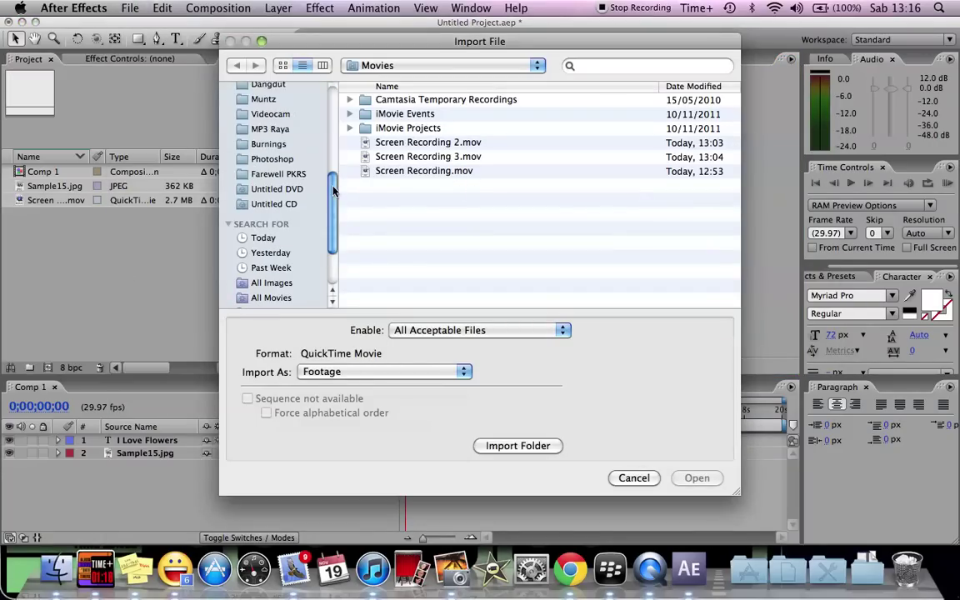
pyautogui.click(633, 477)
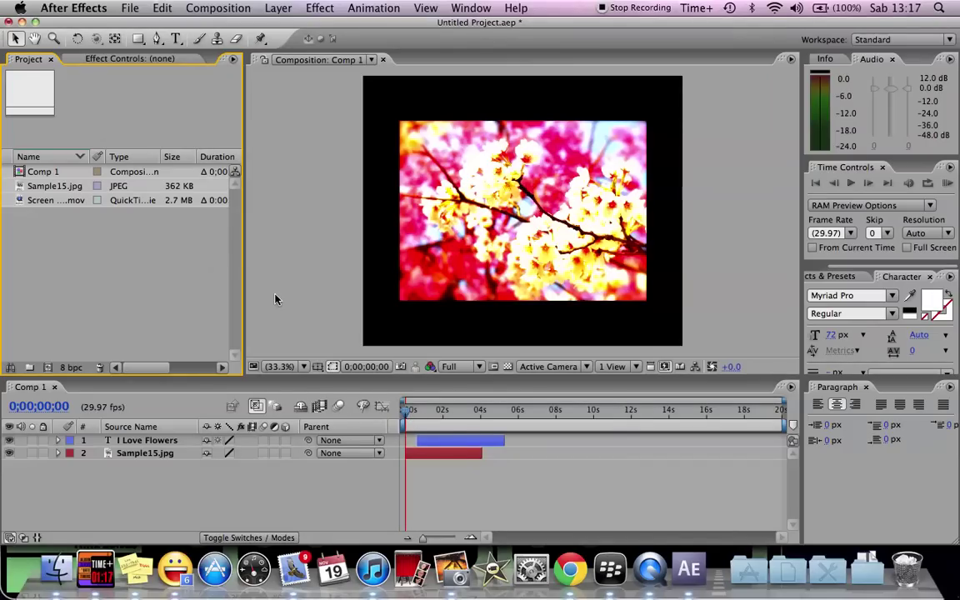
# Import the MP3 track from the Music library into the project.
pyautogui.doubleClick(120, 346)
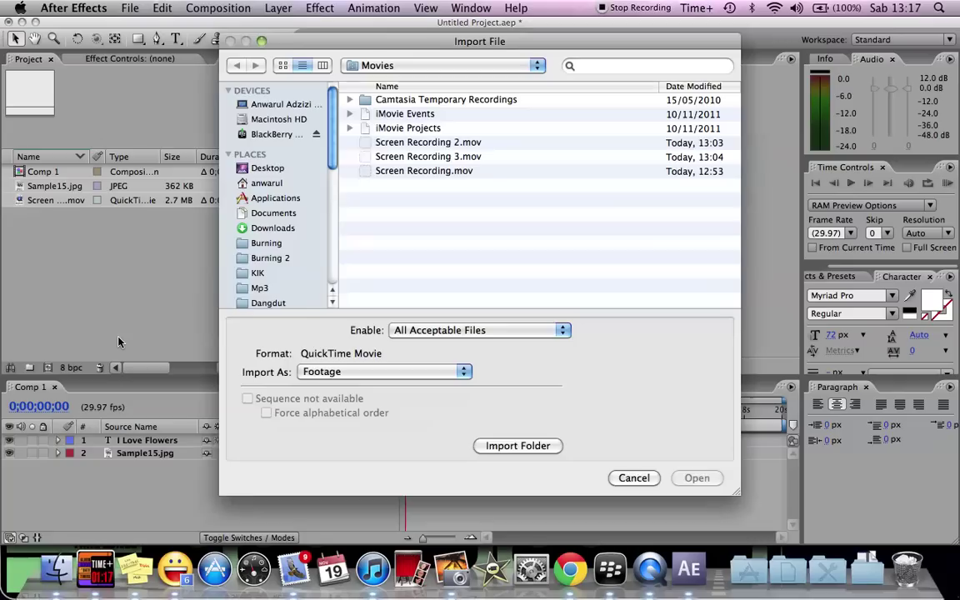
pyautogui.click(335, 256)
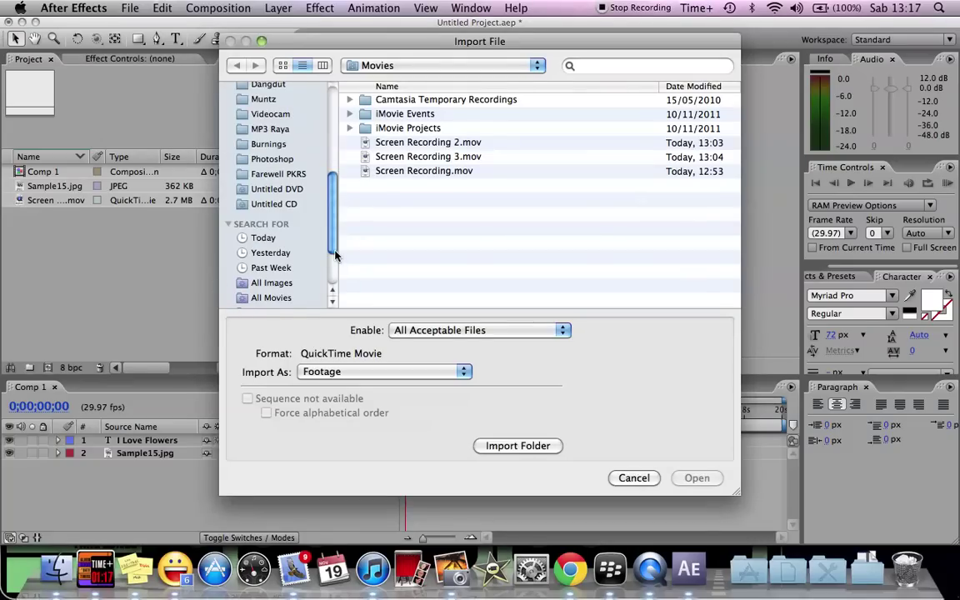
pyautogui.scroll(5, 294, 172)
pyautogui.scroll(-8, 294, 171)
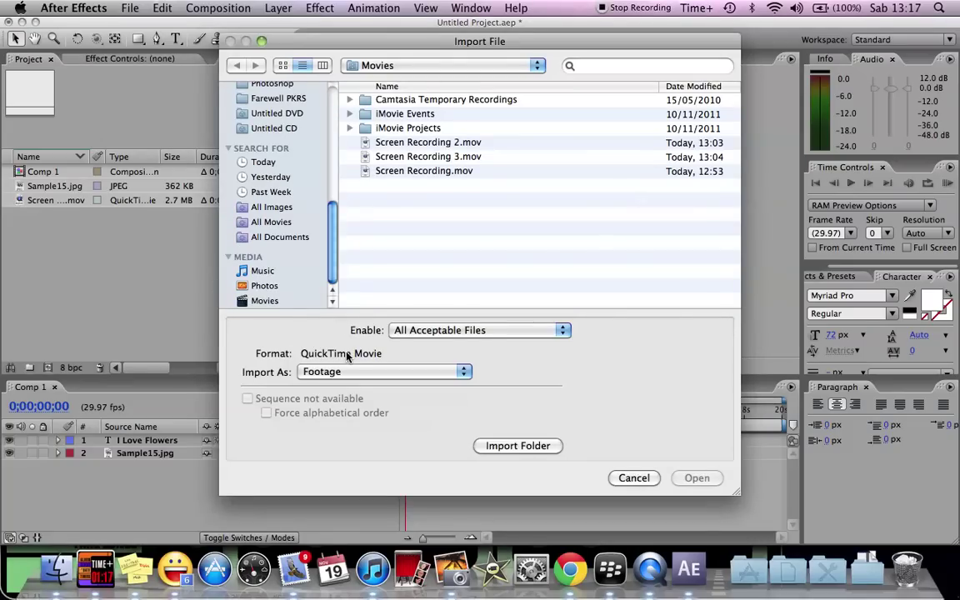
pyautogui.click(263, 270)
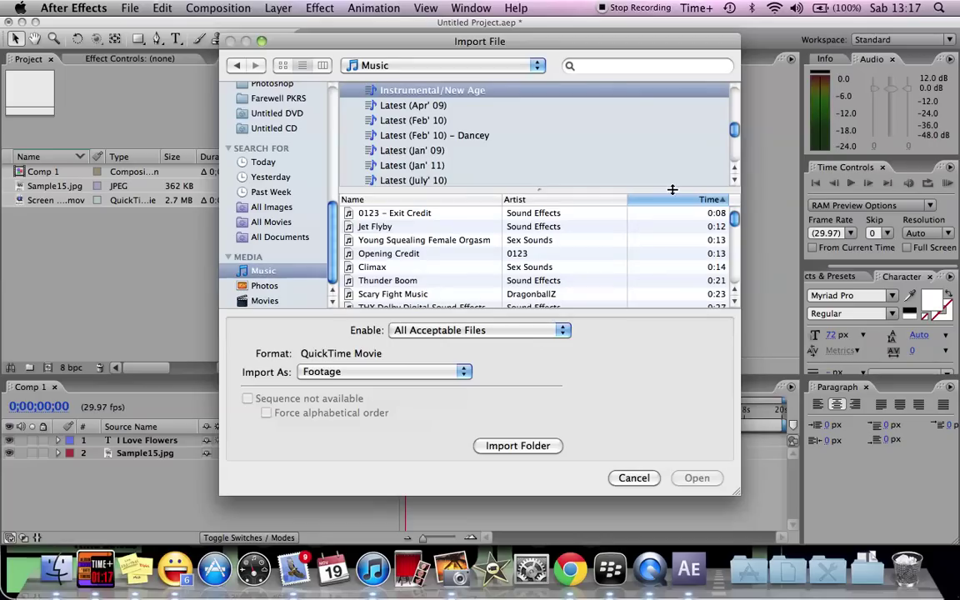
pyautogui.click(466, 242)
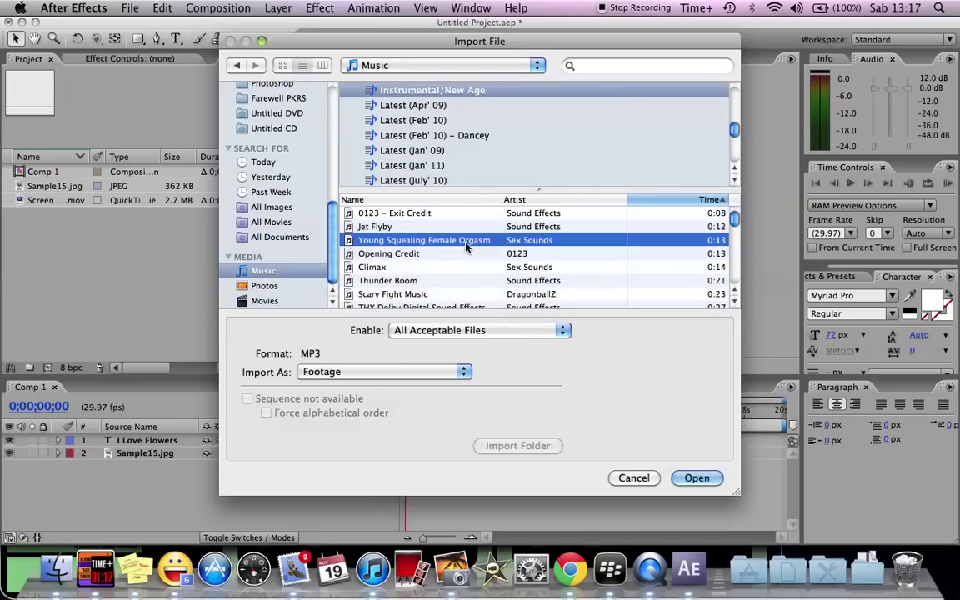
pyautogui.click(696, 477)
# Add the imported Young Squealing MP3 to Comp 1 as audio layer 3.
pyautogui.click(79, 250)
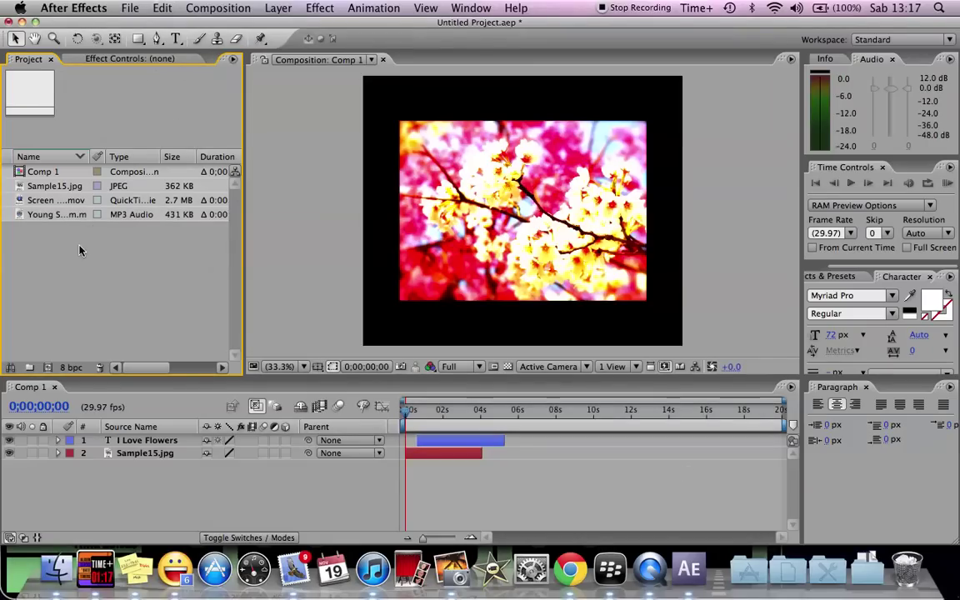
pyautogui.click(69, 215)
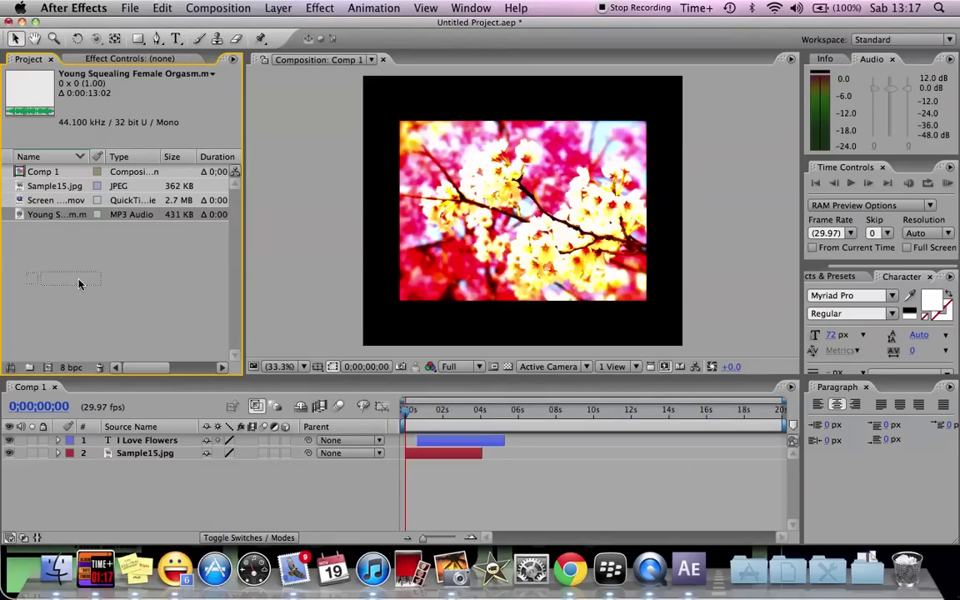
pyautogui.moveTo(79, 284); pyautogui.dragTo(120, 469)
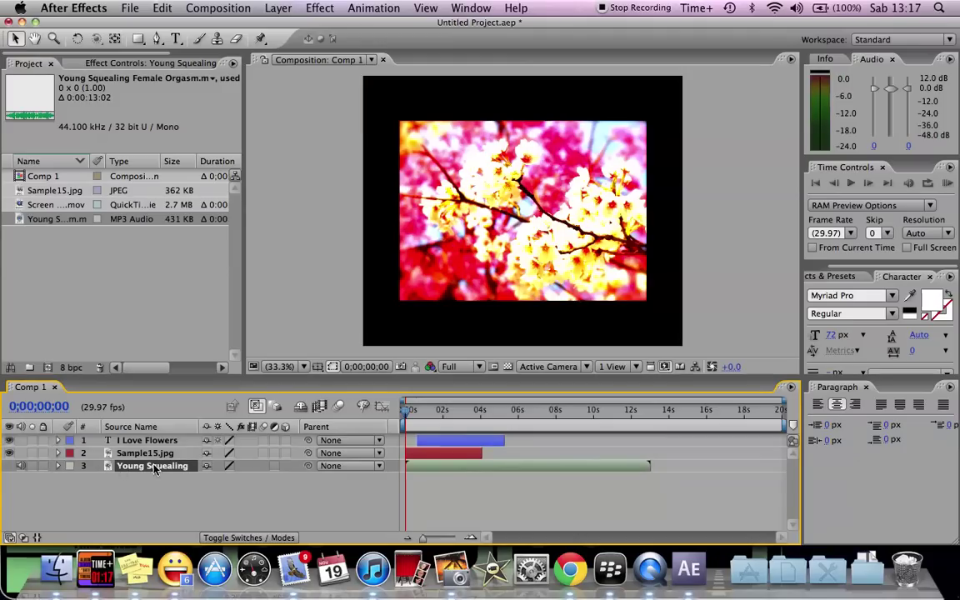
pyautogui.click(40, 204)
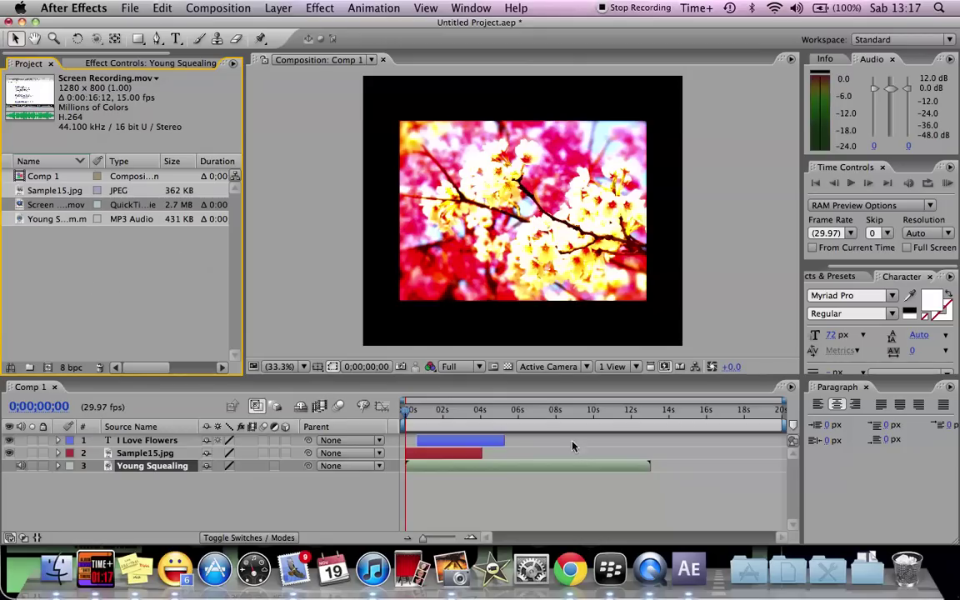
# Play a short preview of the comp, then return the playhead to 0.
pyautogui.click(850, 183)
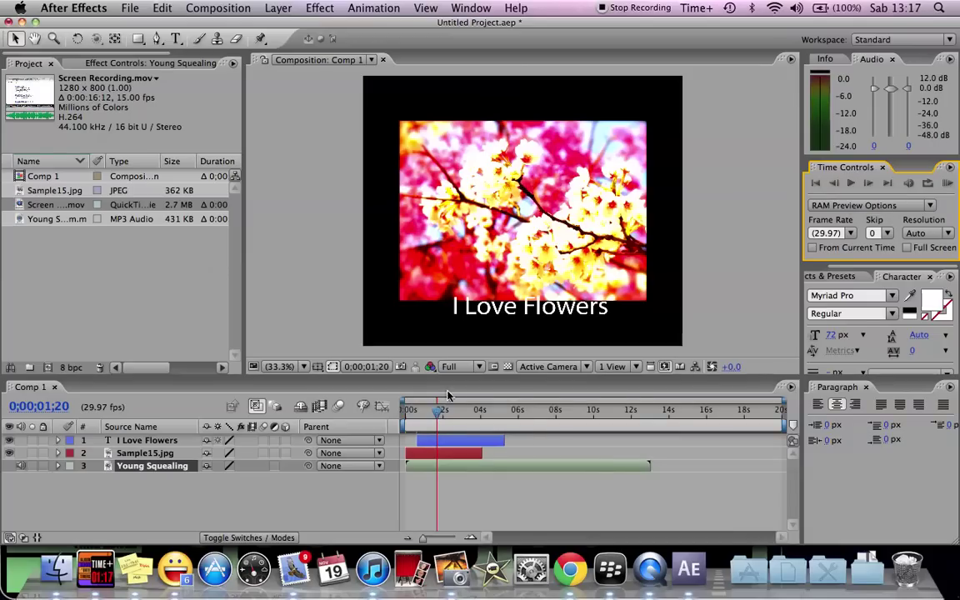
pyautogui.click(434, 412)
pyautogui.moveTo(434, 411); pyautogui.dragTo(406, 412)
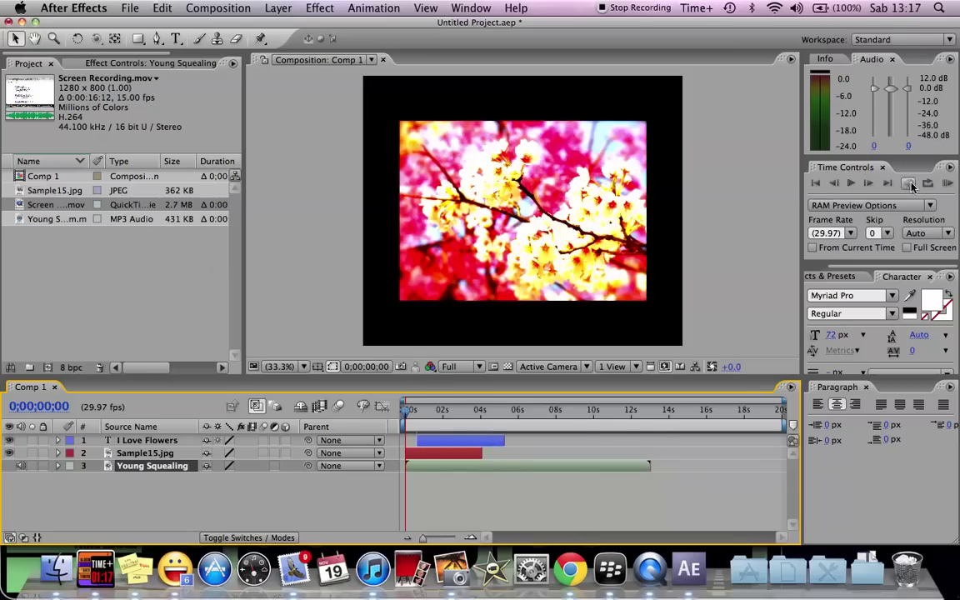
pyautogui.click(851, 185)
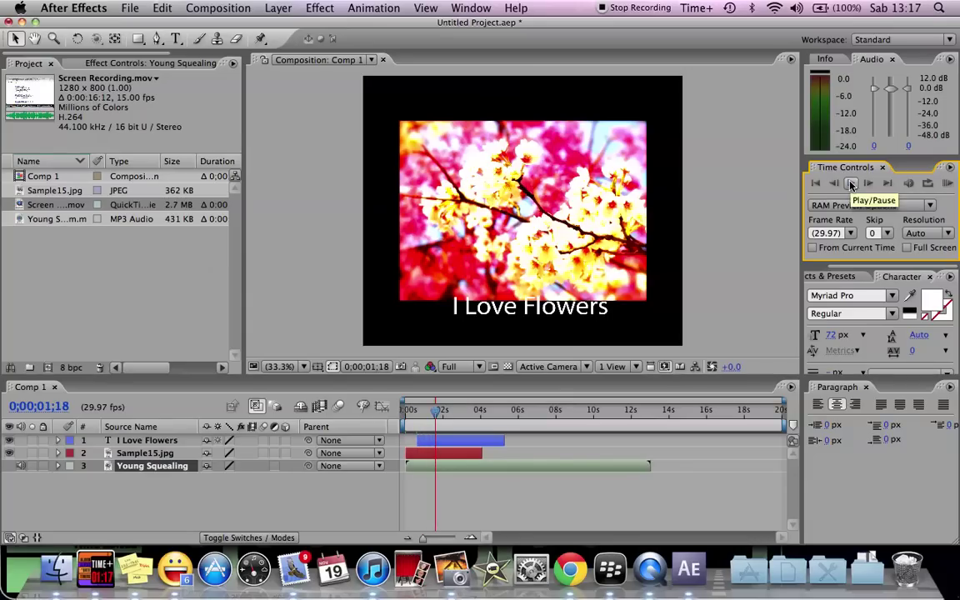
pyautogui.click(407, 409)
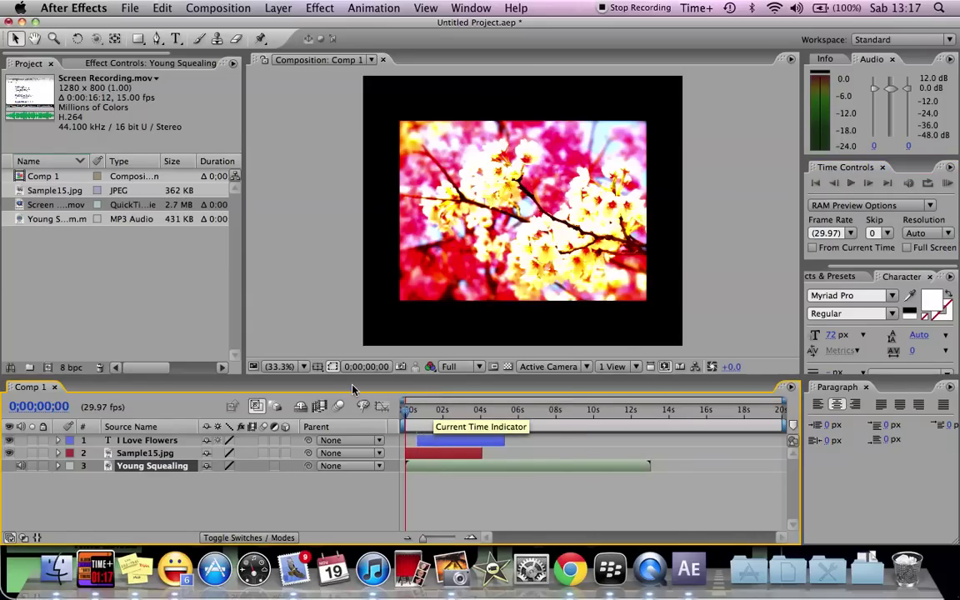
pyautogui.click(950, 184)
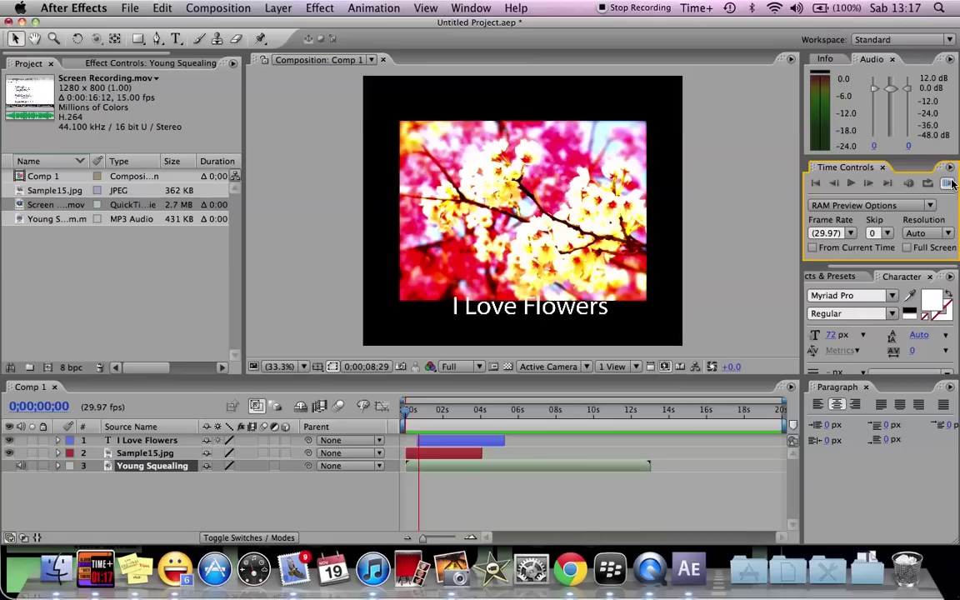